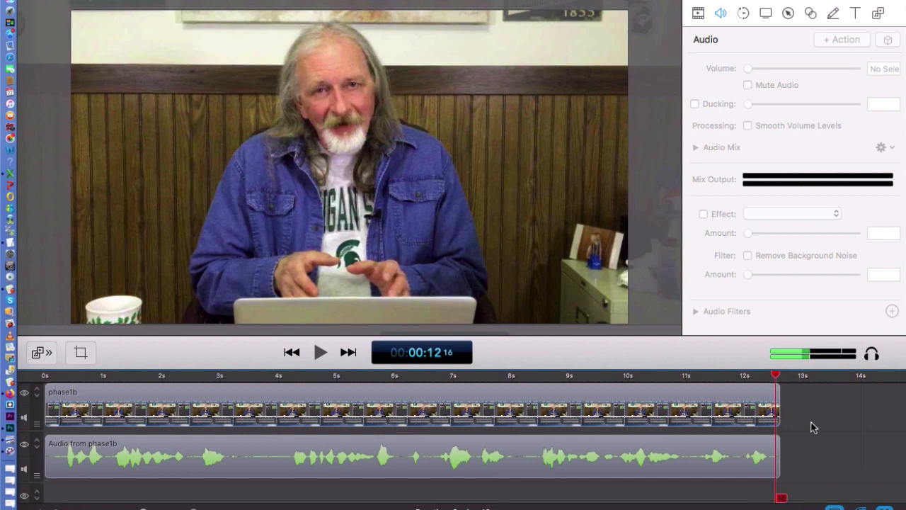
Return to the start of the timeline and play the audio burst between about 2.5 and 3.5 seconds.
{"action": "key", "text": "space"}
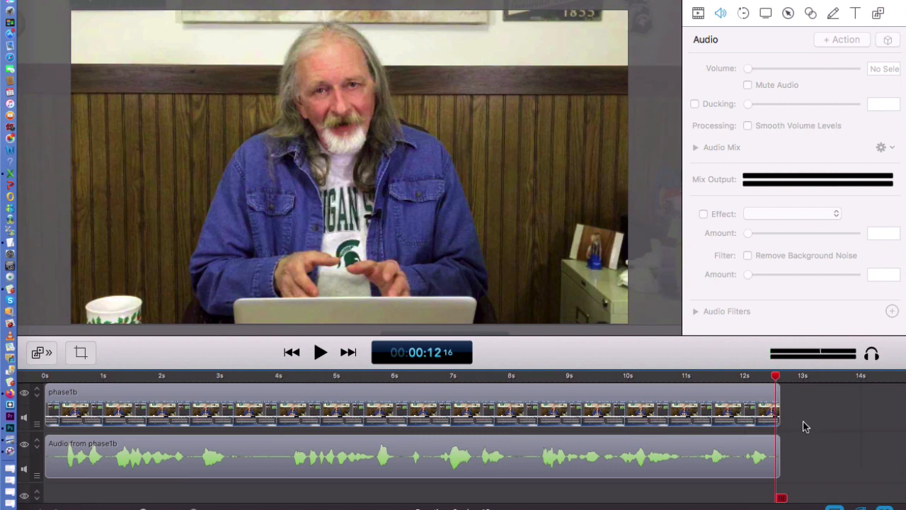
{"action": "left_click", "coordinate": [291, 353]}
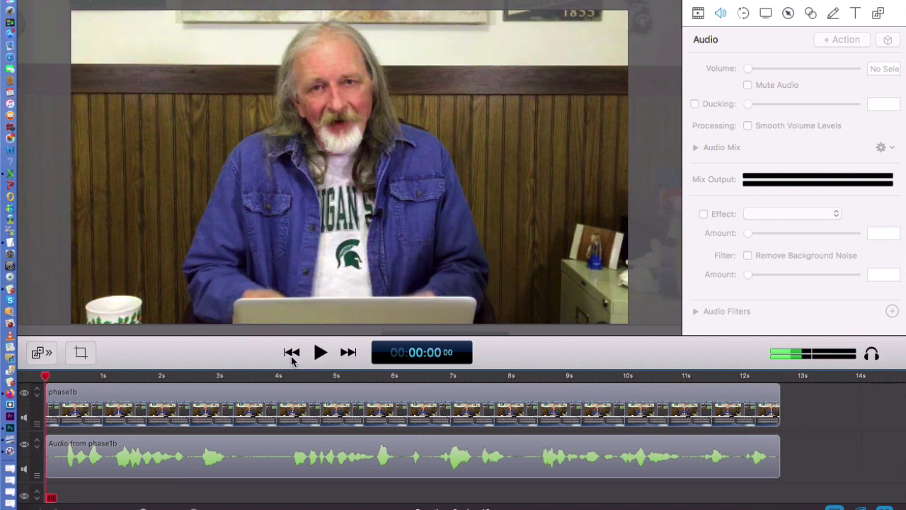
{"action": "left_click", "coordinate": [189, 375]}
{"action": "key", "text": "space"}
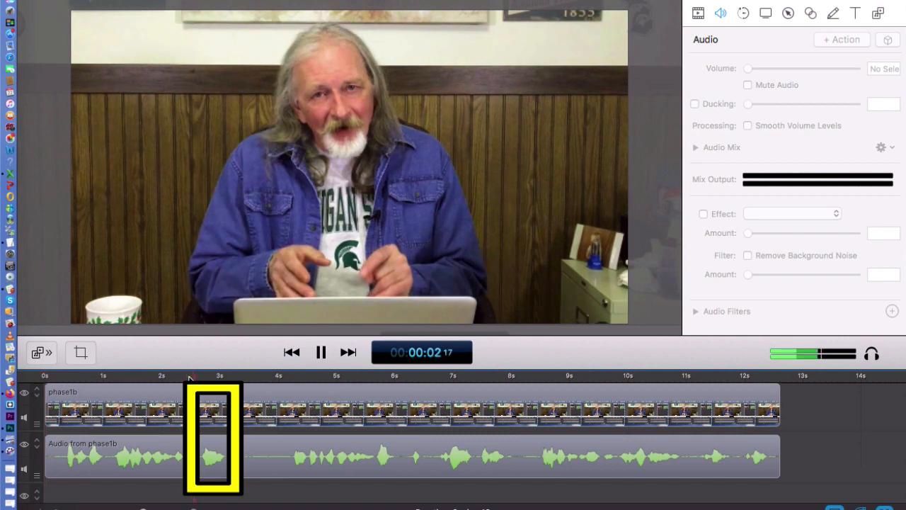
{"action": "key", "text": "space"}
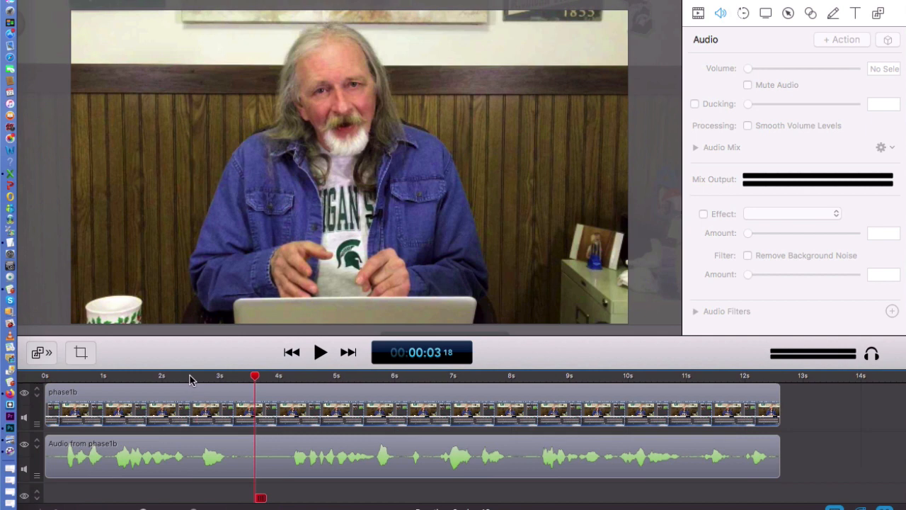
Play the stretch from about 6.7 to 8 seconds twice to locate the sound to cut.
{"action": "left_click", "coordinate": [438, 376]}
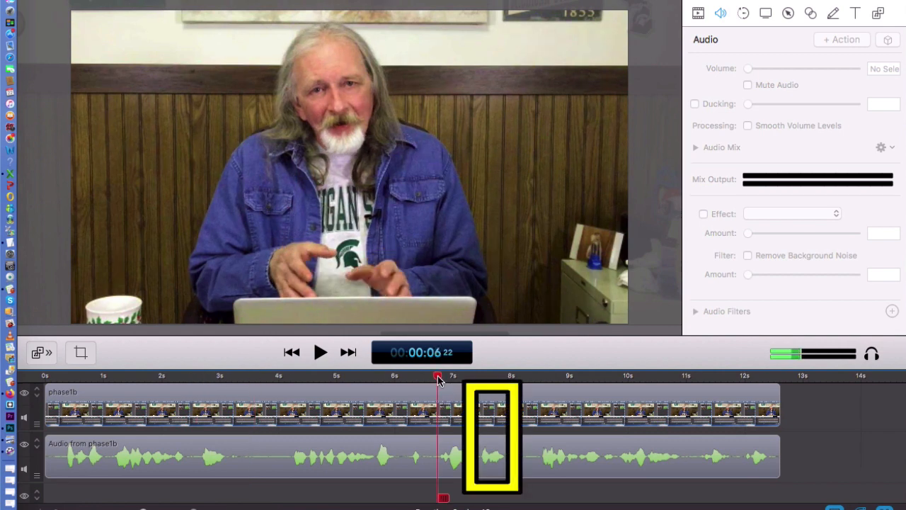
{"action": "key", "text": "space"}
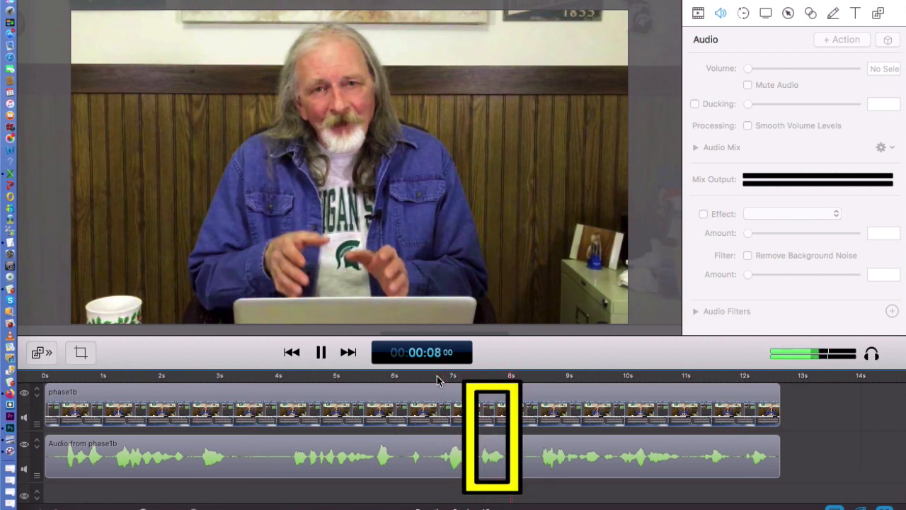
{"action": "left_click", "coordinate": [437, 376]}
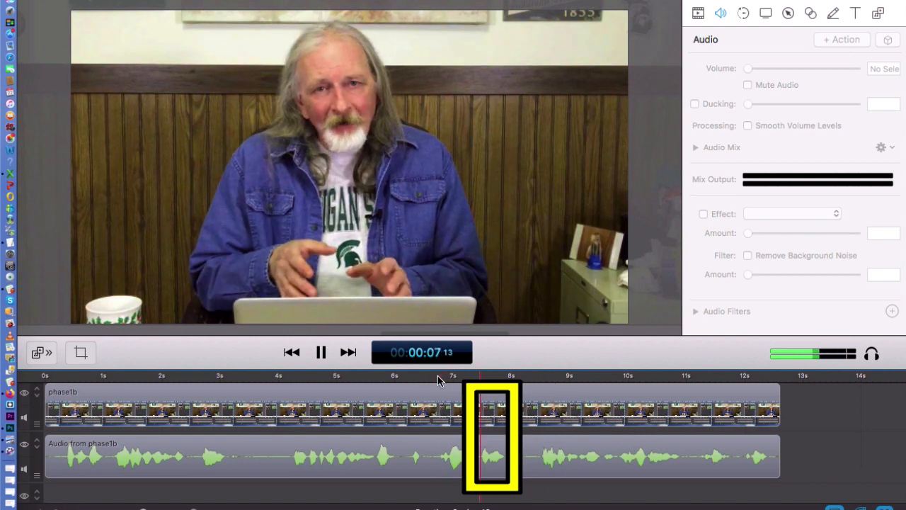
{"action": "key", "text": "space"}
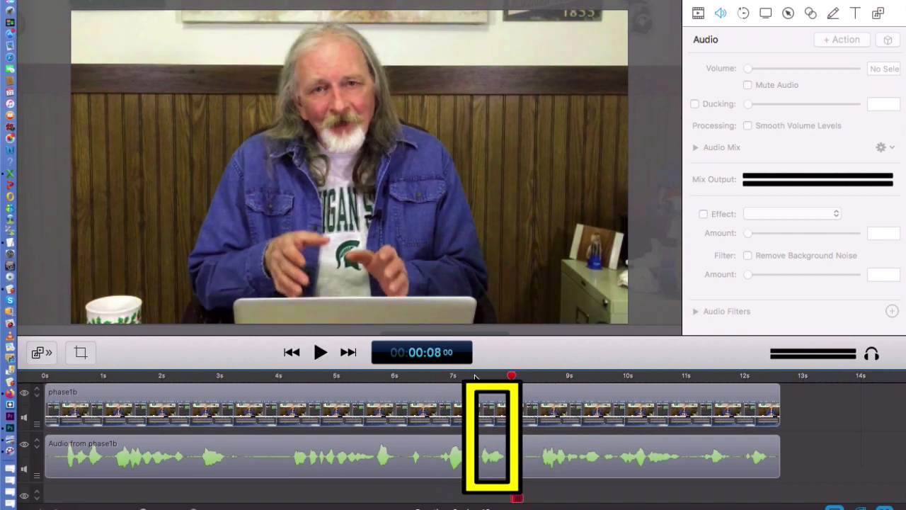
Split both the phase1b video clip and its audio clip at 00:00:07 12, just before the short audio burst.
{"action": "left_click", "coordinate": [475, 377]}
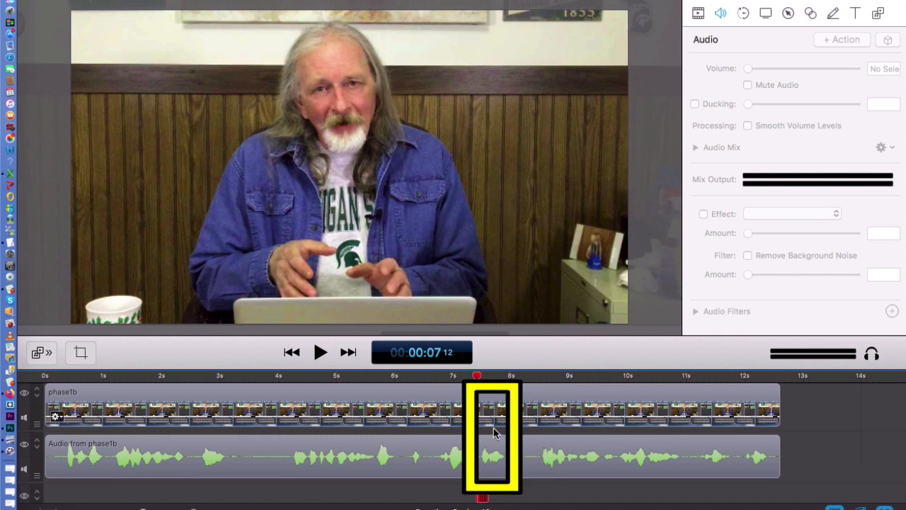
{"action": "left_click", "coordinate": [495, 403]}
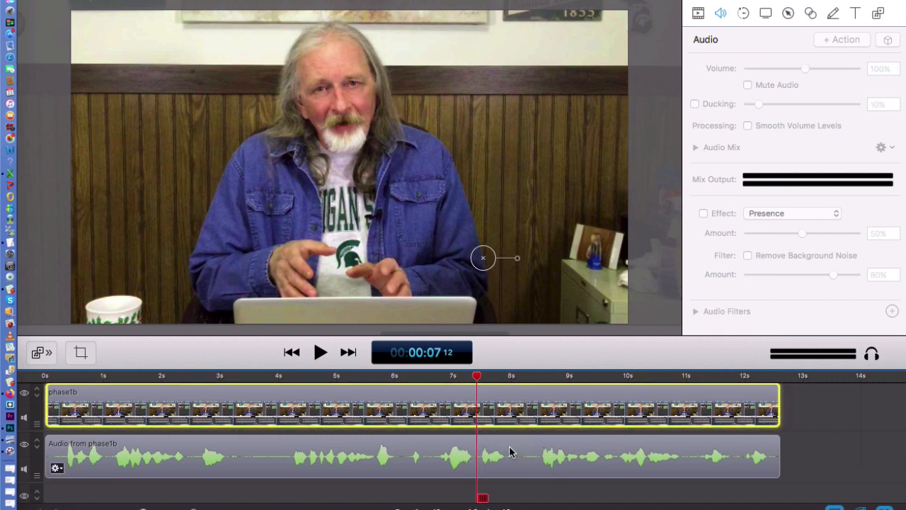
{"action": "left_click", "coordinate": [510, 452]}
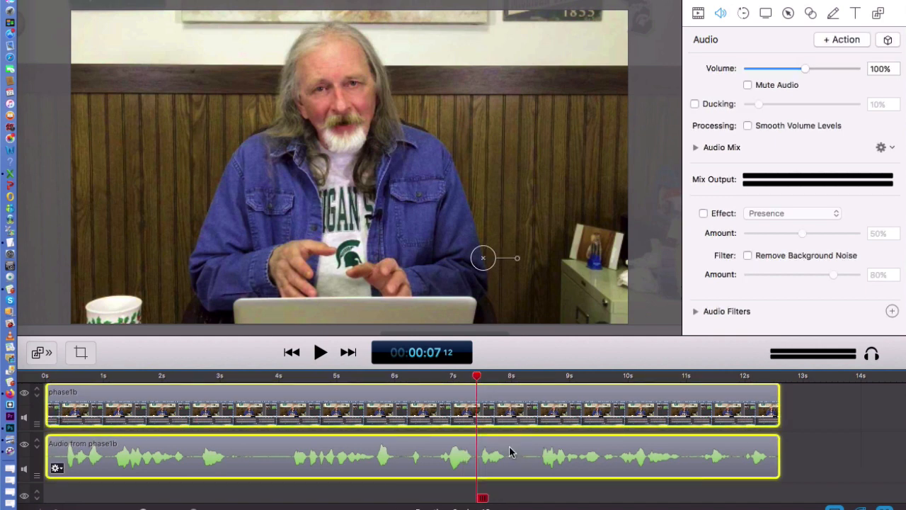
{"action": "key", "text": "t"}
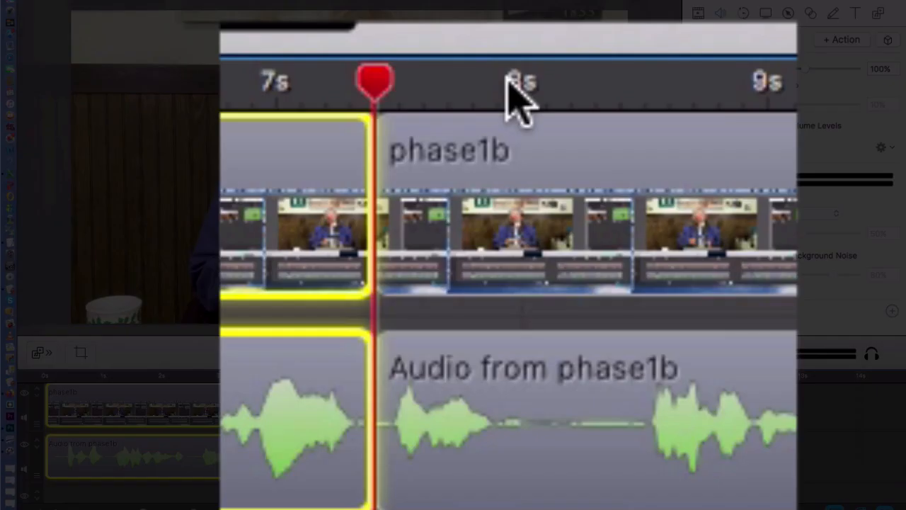
Split the remaining video and audio at 00:00:08 14 and delete the short segment before that cut from both tracks.
{"action": "left_click", "coordinate": [512, 375]}
{"action": "left_click_drag", "start_coordinate": [512, 74], "coordinate": [639, 103]}
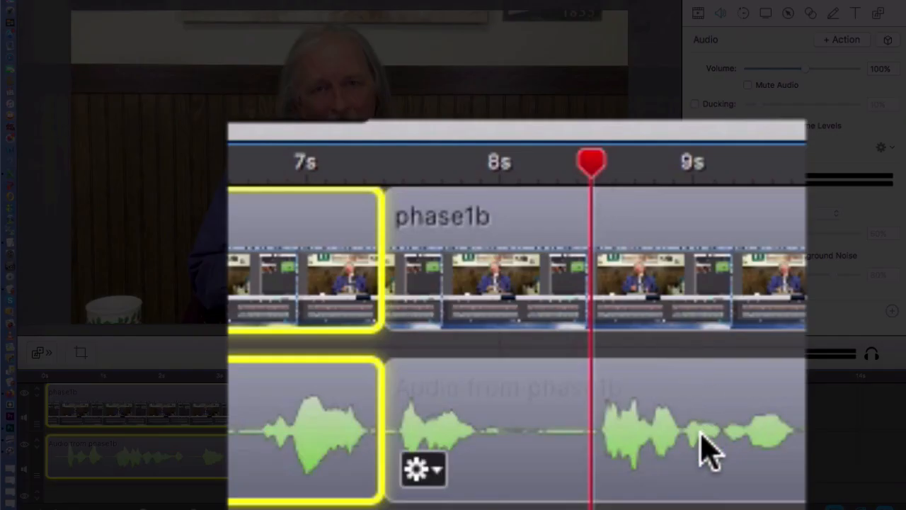
{"action": "left_click", "coordinate": [701, 436]}
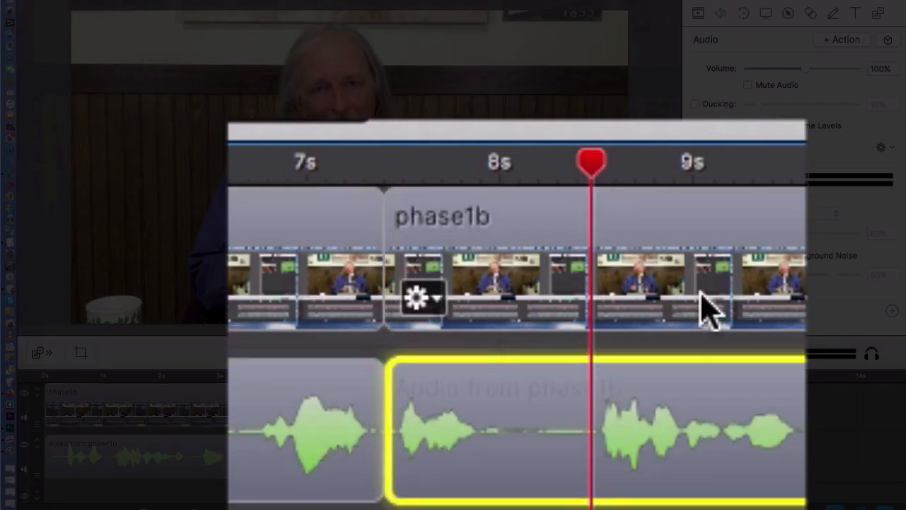
{"action": "left_click", "coordinate": [728, 245], "text": "super"}
{"action": "key", "text": "t"}
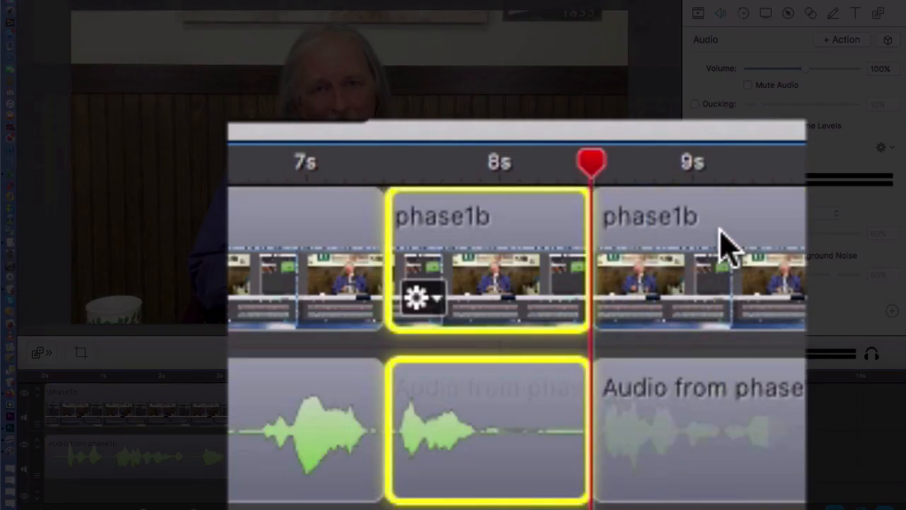
{"action": "key", "text": "Delete"}
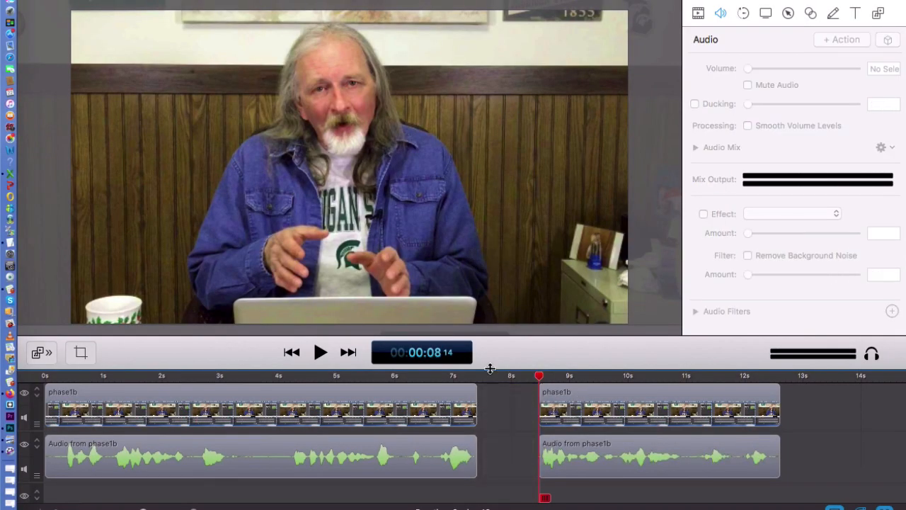
Close the gap by moving the second video and audio clips together up against the end of the first clips.
{"action": "left_click_drag", "start_coordinate": [461, 379], "coordinate": [582, 382]}
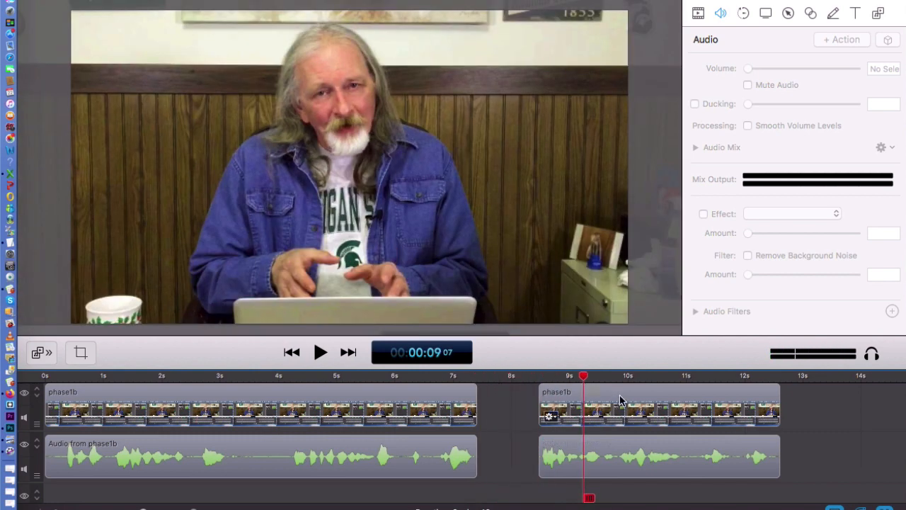
{"action": "left_click", "coordinate": [623, 419]}
{"action": "left_click", "coordinate": [623, 453], "text": "shift"}
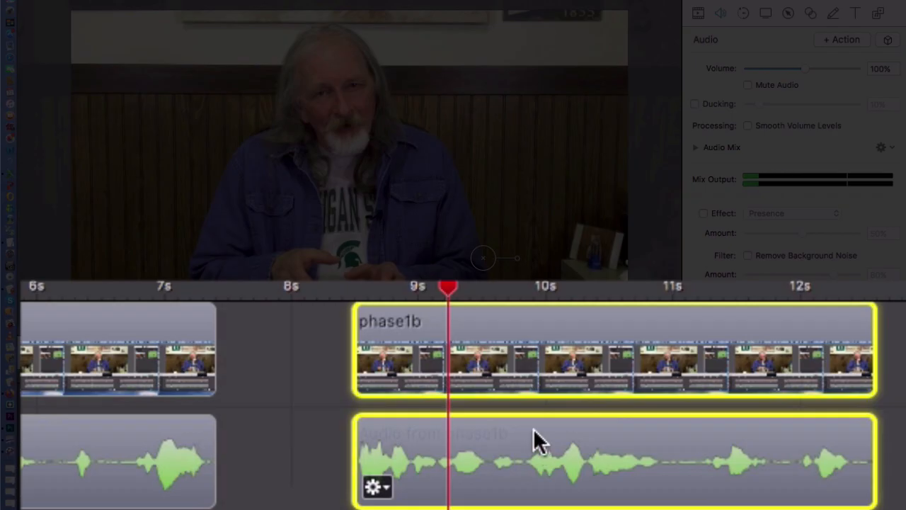
{"action": "left_click_drag", "start_coordinate": [538, 330], "coordinate": [406, 327]}
{"action": "left_click", "coordinate": [821, 422]}
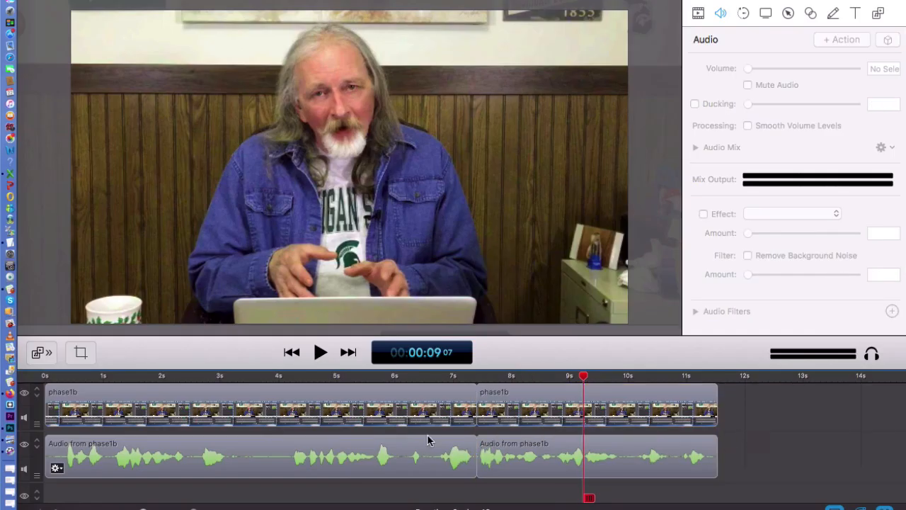
Play across the new cut several times from about 6.5 seconds to check for a visible jump.
{"action": "left_click", "coordinate": [419, 383]}
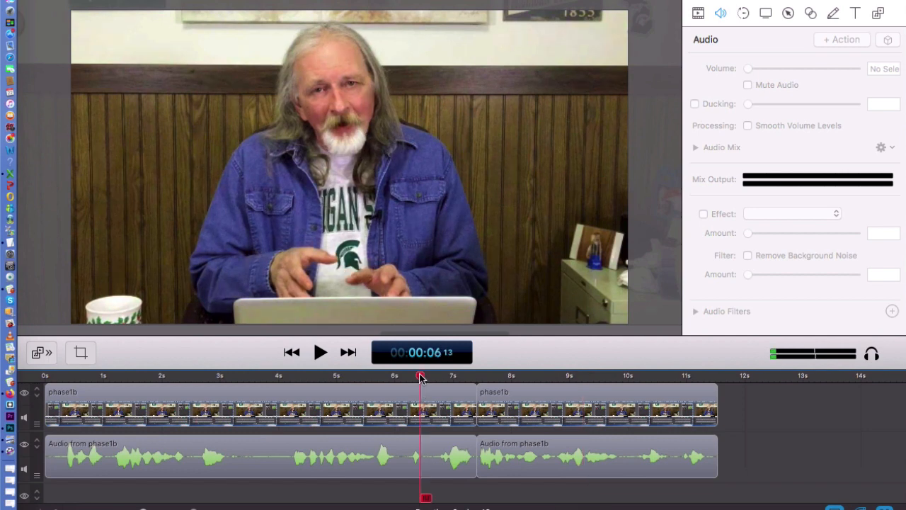
{"action": "key", "text": "space"}
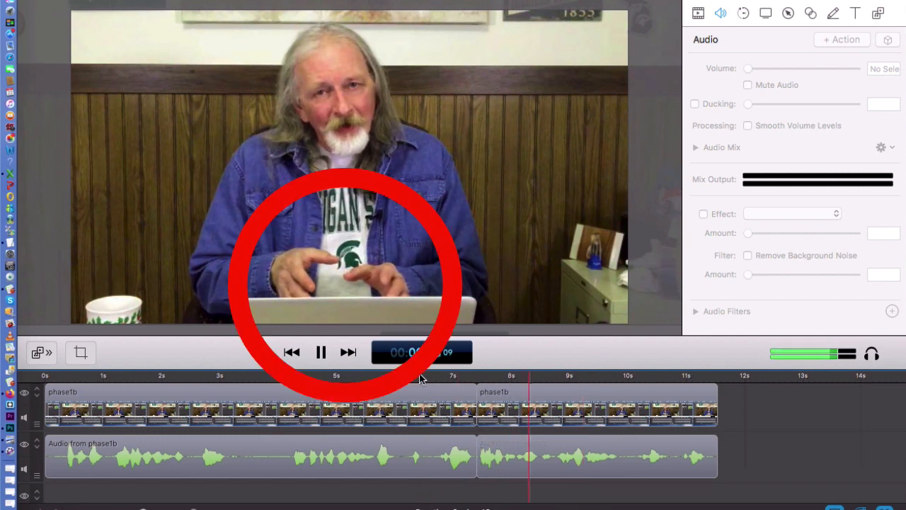
{"action": "left_click", "coordinate": [420, 375]}
{"action": "key", "text": "space"}
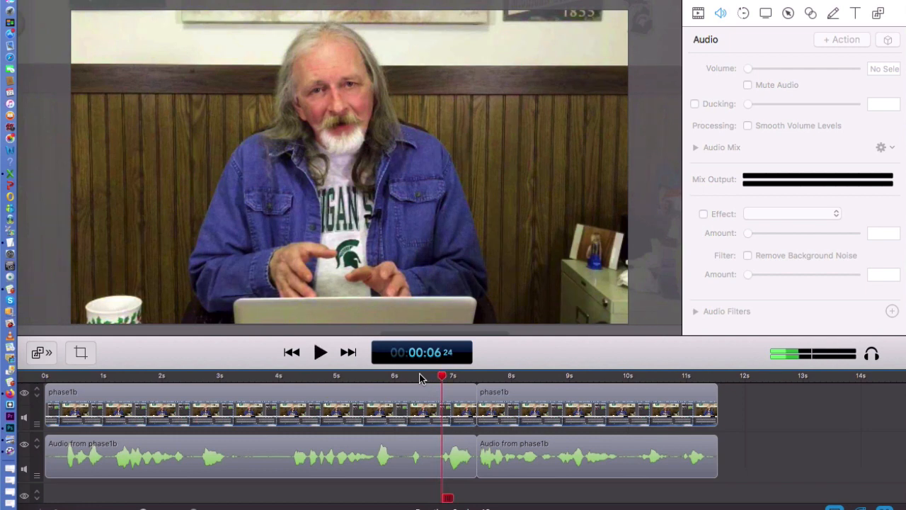
{"action": "key", "text": "space"}
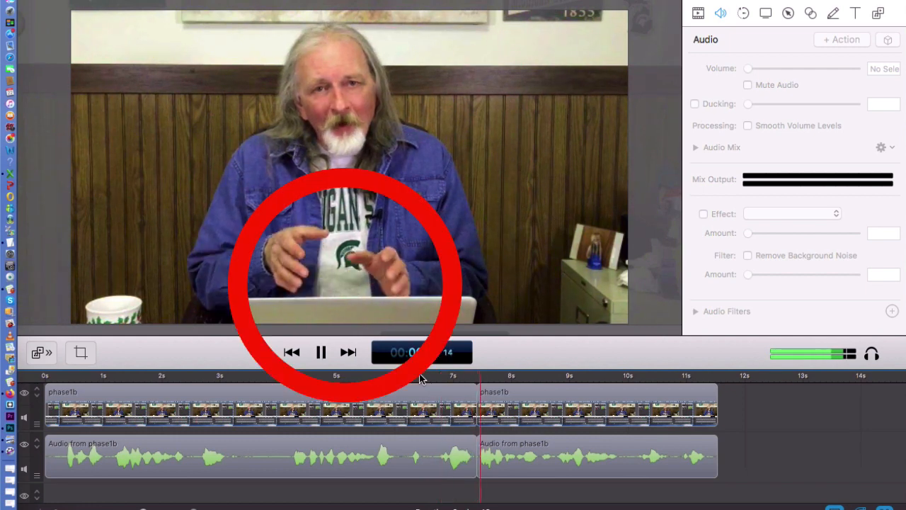
{"action": "key", "text": "space"}
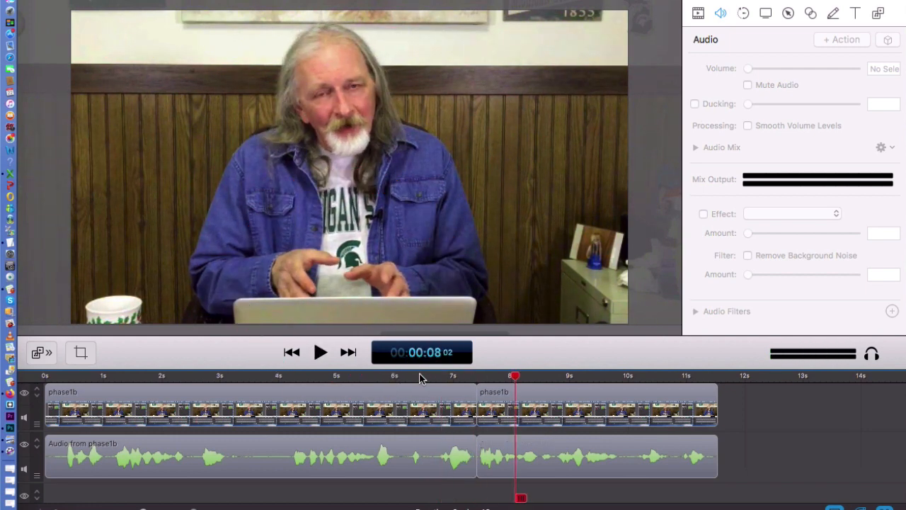
{"action": "left_click", "coordinate": [420, 375]}
{"action": "key", "text": "space"}
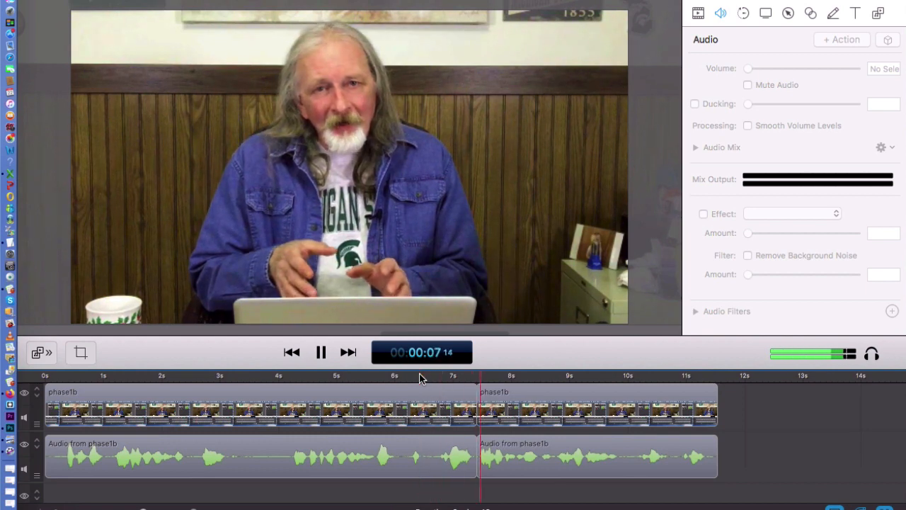
{"action": "key", "text": "space"}
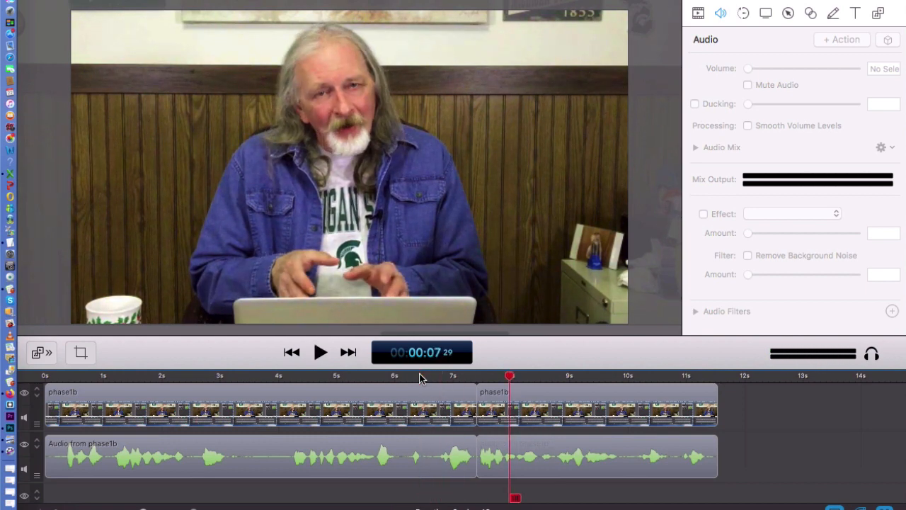
Enlarge the second video clip on the canvas and reposition it to frame the speaker's head and shoulders more closely.
{"action": "key", "text": "super+minus"}
{"action": "key", "text": "super+minus"}
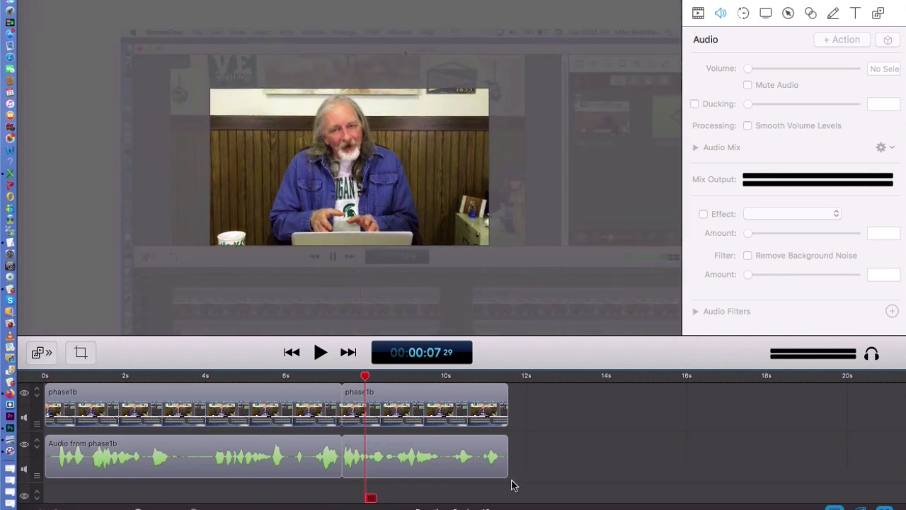
{"action": "left_click", "coordinate": [421, 168]}
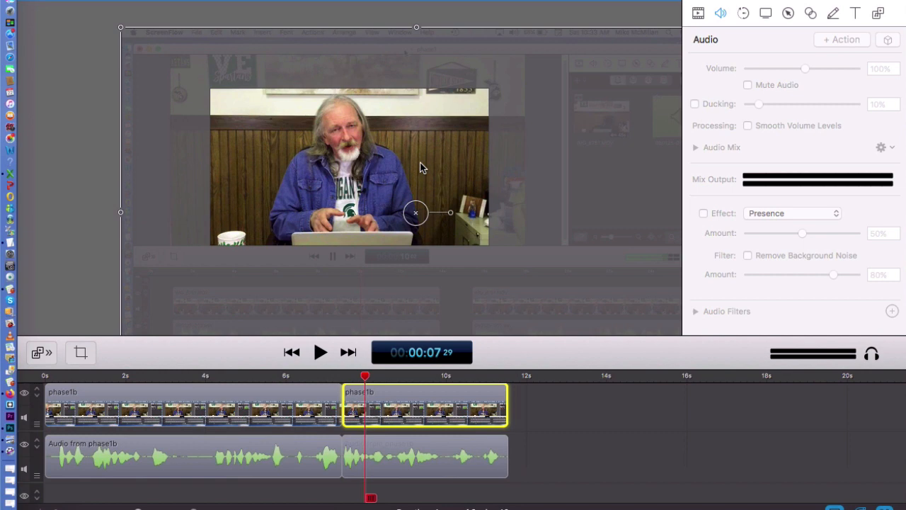
{"action": "scroll", "coordinate": [421, 168], "scroll_direction": "down", "scroll_amount": 8}
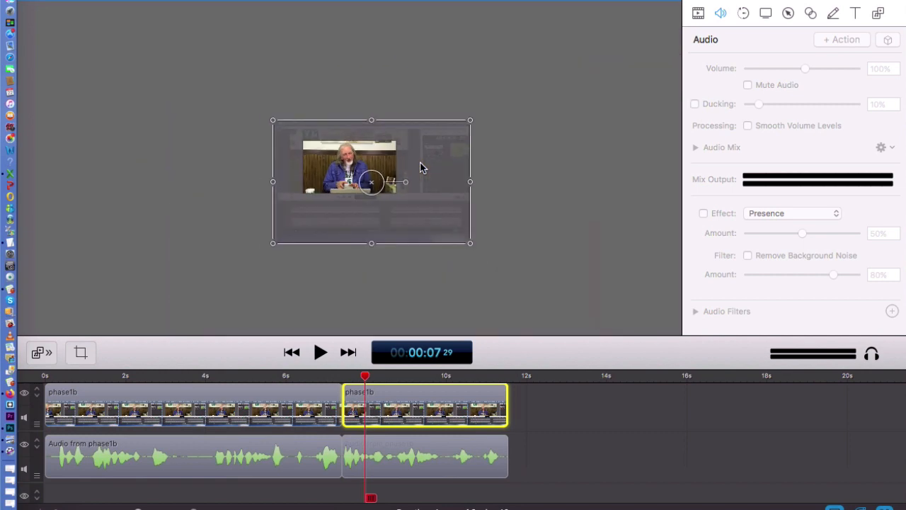
{"action": "left_click_drag", "start_coordinate": [468, 123], "coordinate": [593, 63]}
{"action": "left_click_drag", "start_coordinate": [538, 140], "coordinate": [495, 190]}
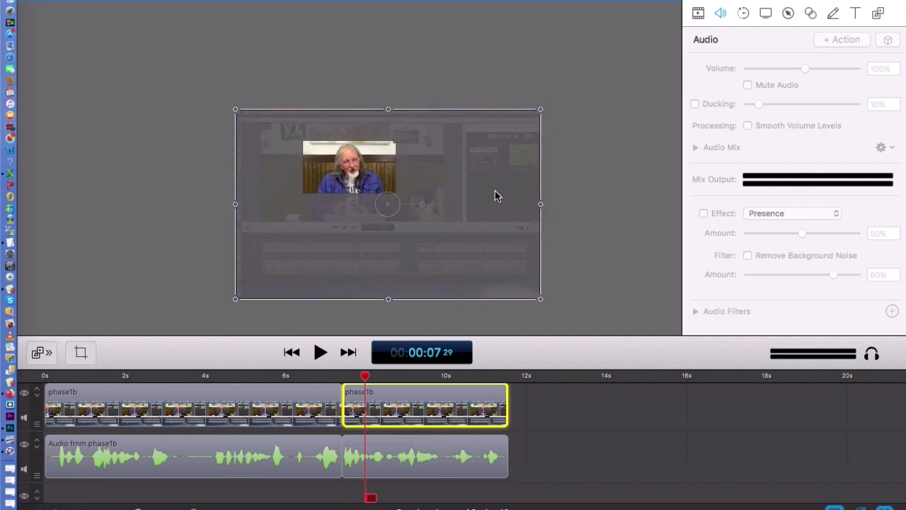
{"action": "left_click", "coordinate": [574, 428]}
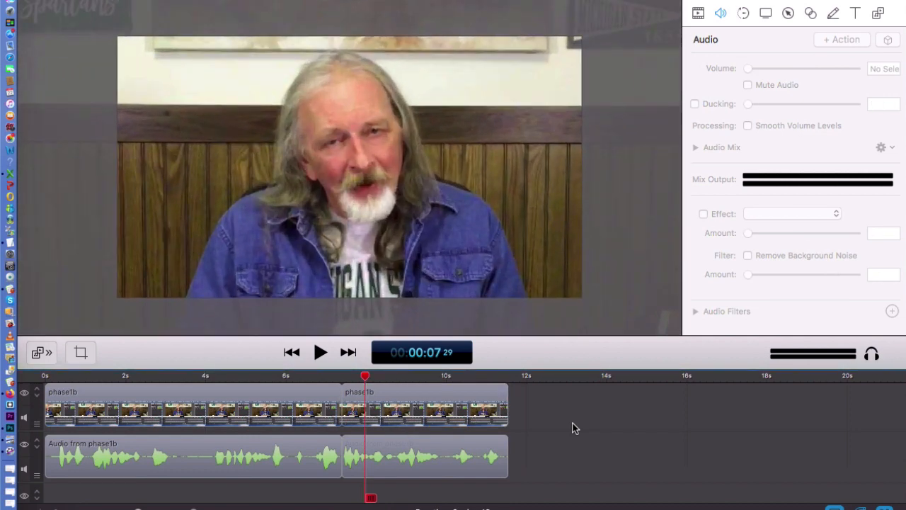
Play back the cut from just over 6 seconds to review the change to the closer framing.
{"action": "left_click", "coordinate": [312, 376]}
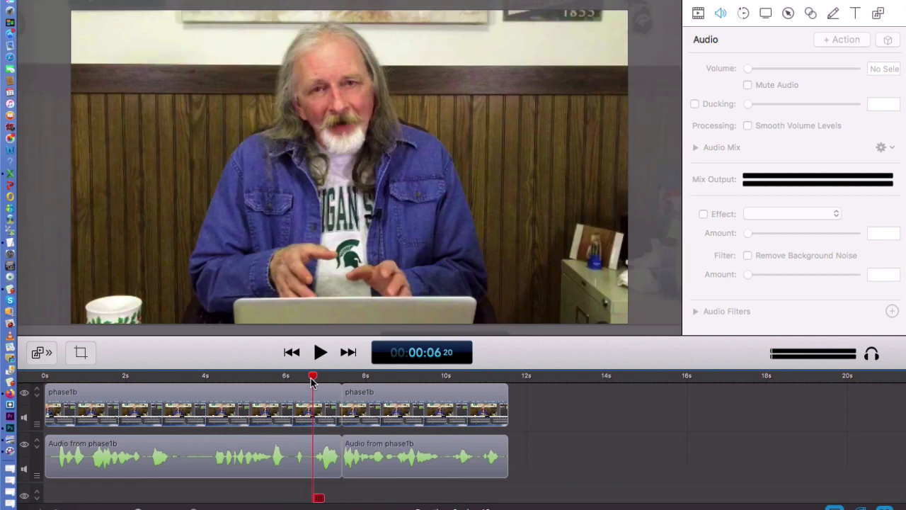
{"action": "key", "text": "space"}
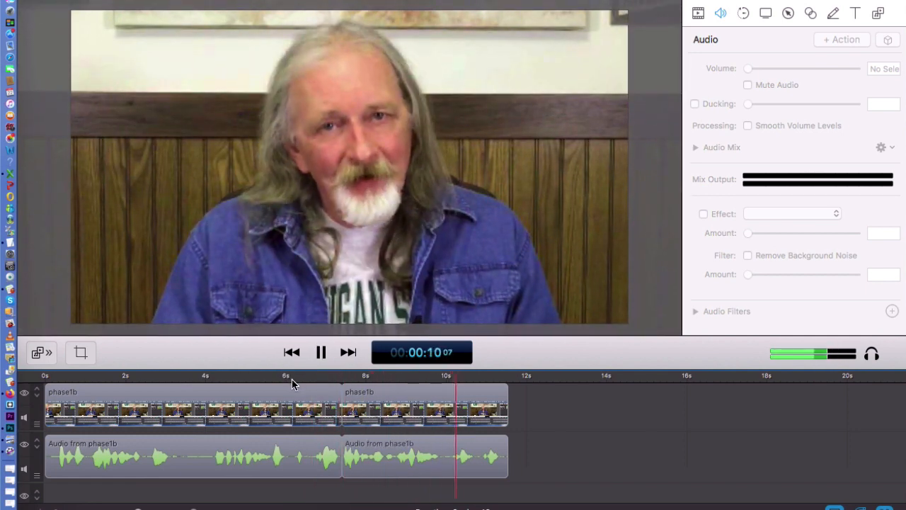
{"action": "left_click", "coordinate": [291, 379]}
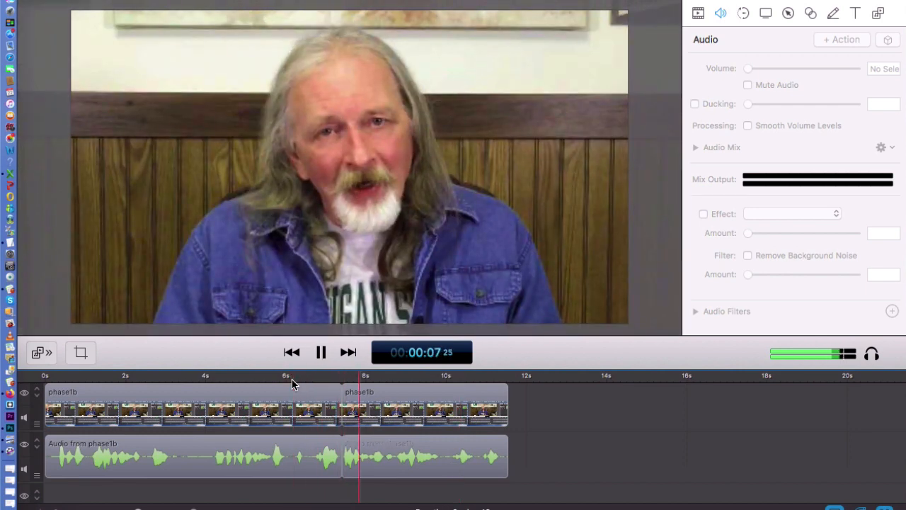
{"action": "key", "text": "space"}
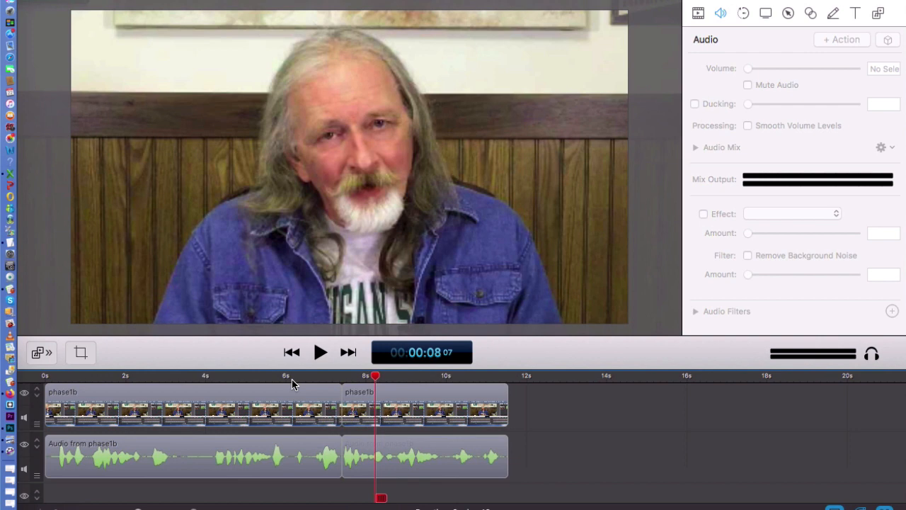
Play back across the cut from about 5.5 seconds to review the switch to the closer framing again.
{"action": "left_click", "coordinate": [269, 376]}
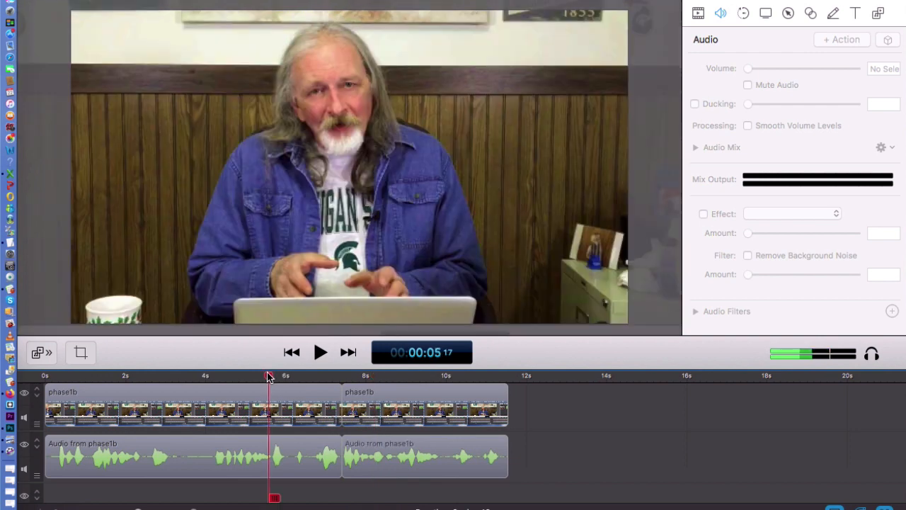
{"action": "key", "text": "space"}
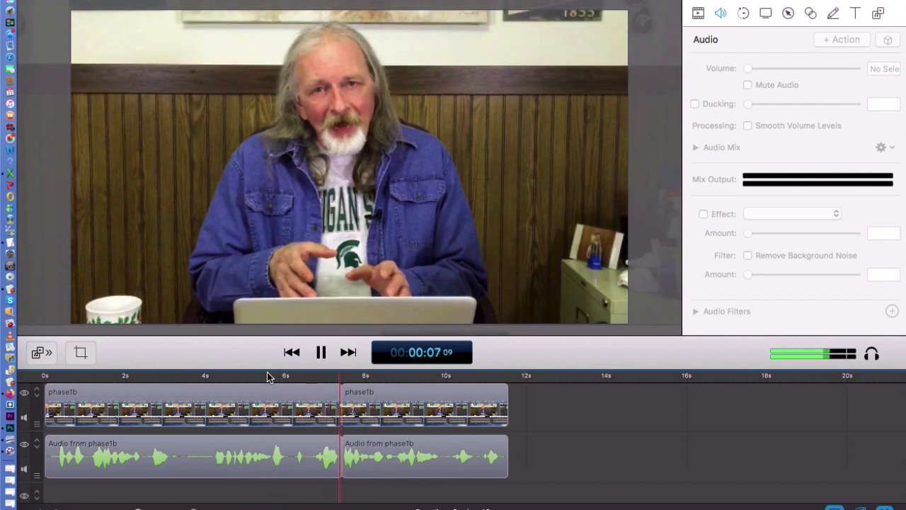
{"action": "key", "text": "space"}
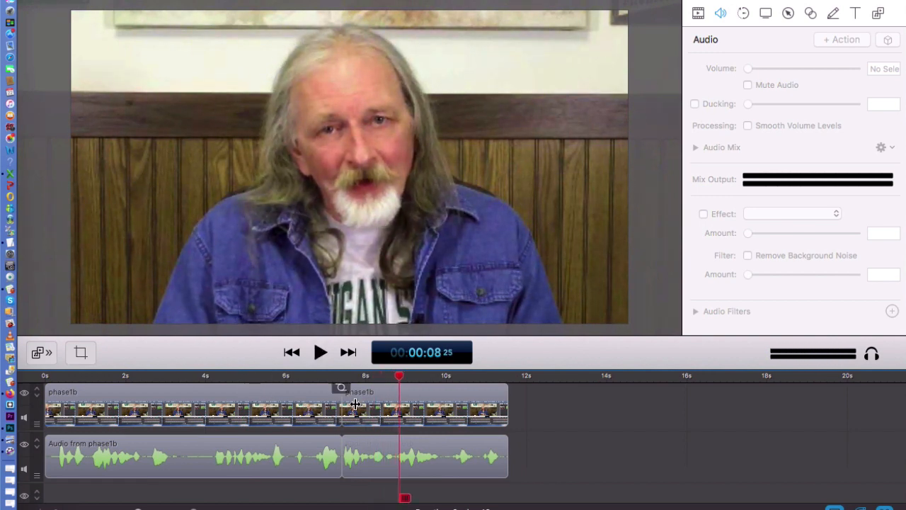
Add an ending transition to the first video clip at the cut.
{"action": "left_click", "coordinate": [328, 397]}
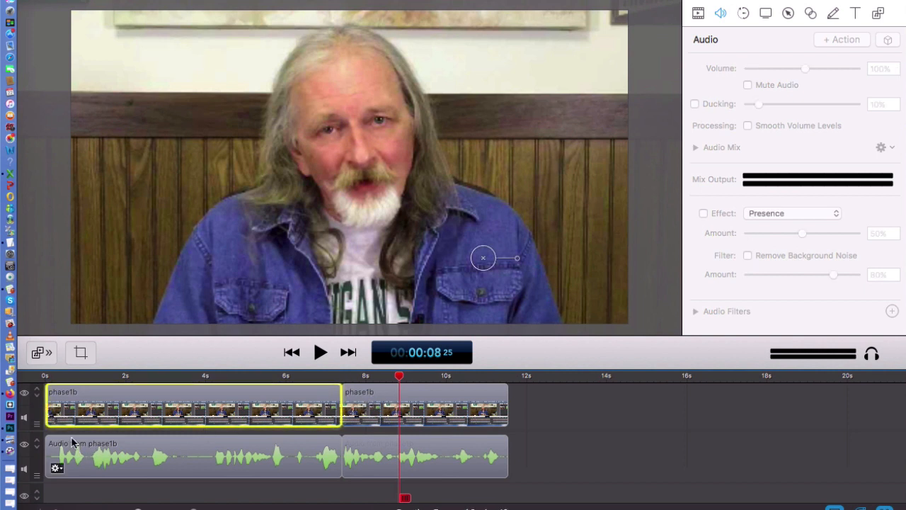
{"action": "left_click", "coordinate": [55, 417]}
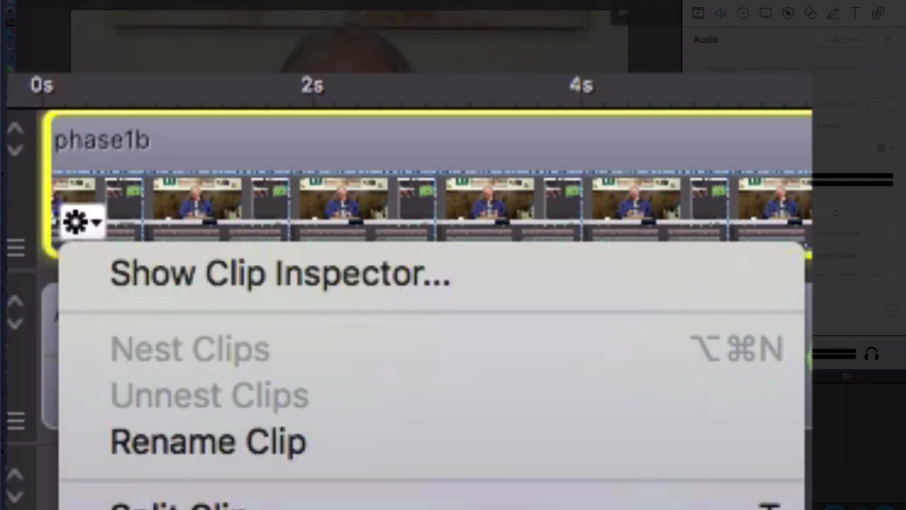
{"action": "scroll", "coordinate": [432, 298], "scroll_direction": "down", "scroll_amount": 10}
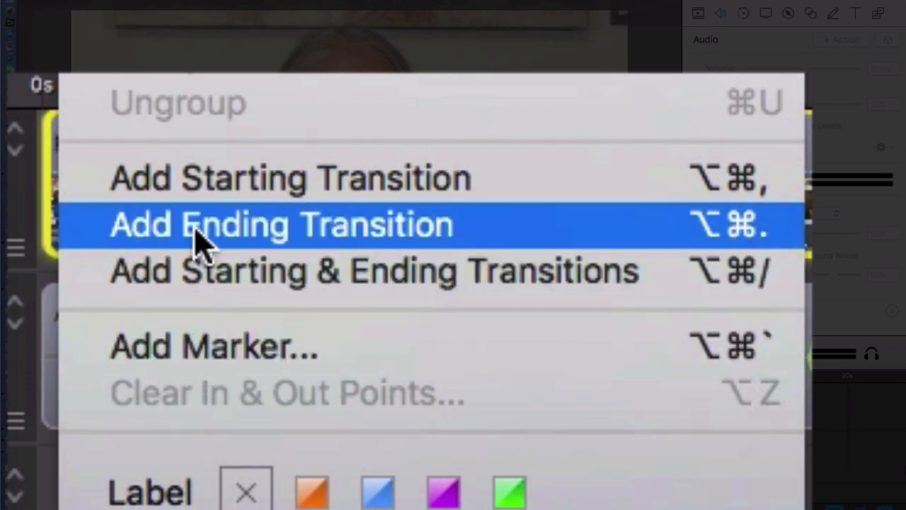
{"action": "left_click", "coordinate": [196, 231]}
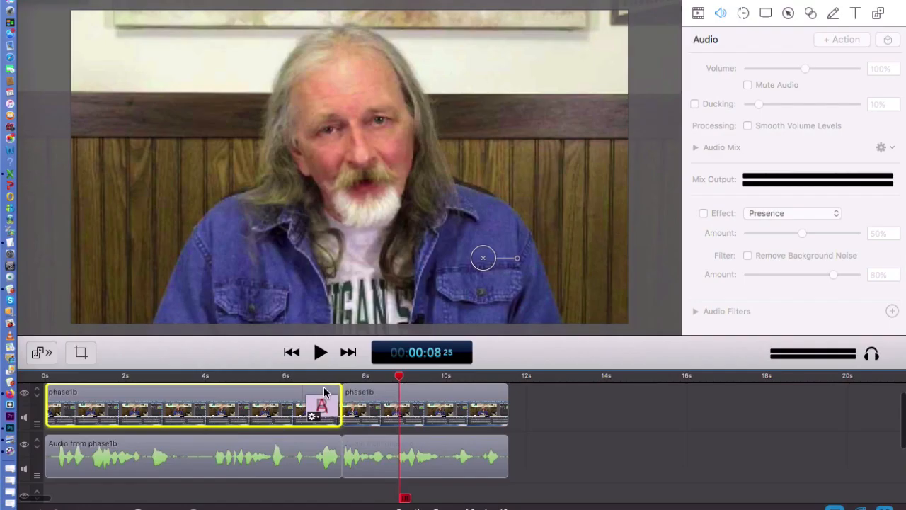
Look through the transition styles available for the ending transition, keeping Cross Dissolve.
{"action": "double_click", "coordinate": [320, 401]}
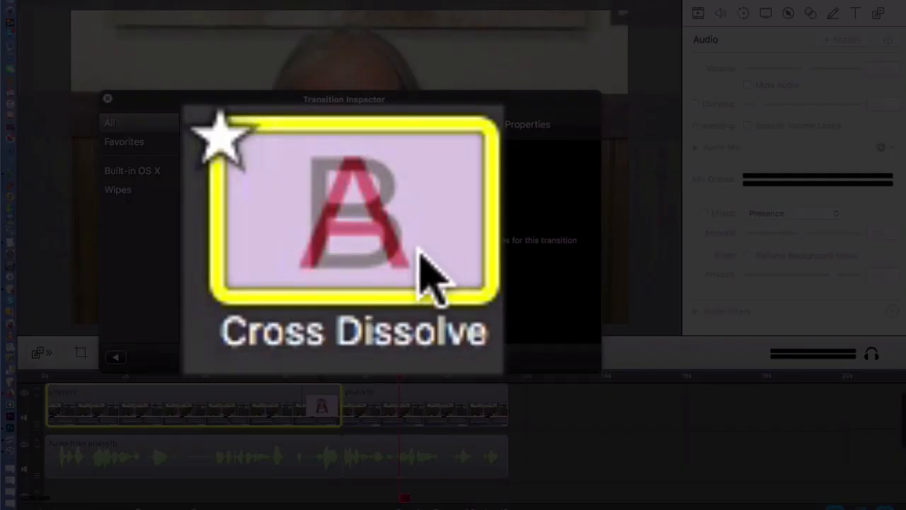
{"action": "scroll", "coordinate": [360, 228], "scroll_direction": "down", "scroll_amount": 10}
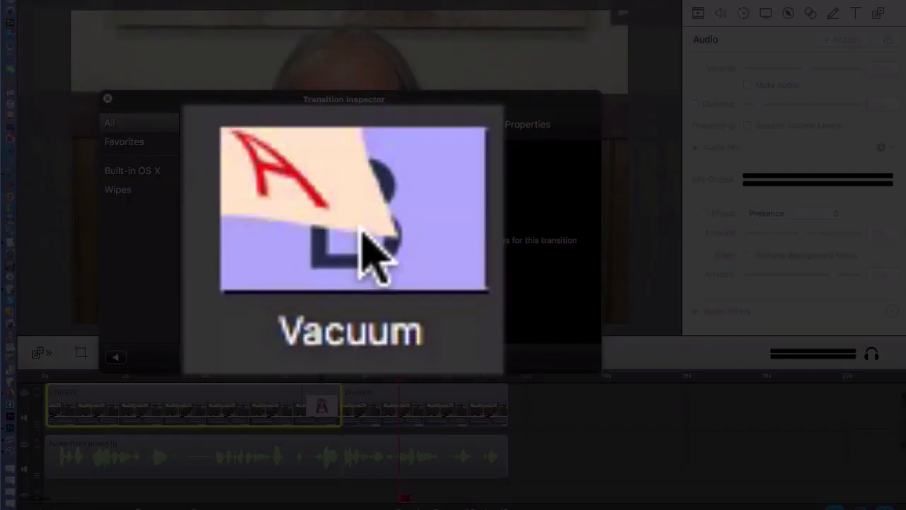
{"action": "scroll", "coordinate": [360, 234], "scroll_direction": "up", "scroll_amount": 10}
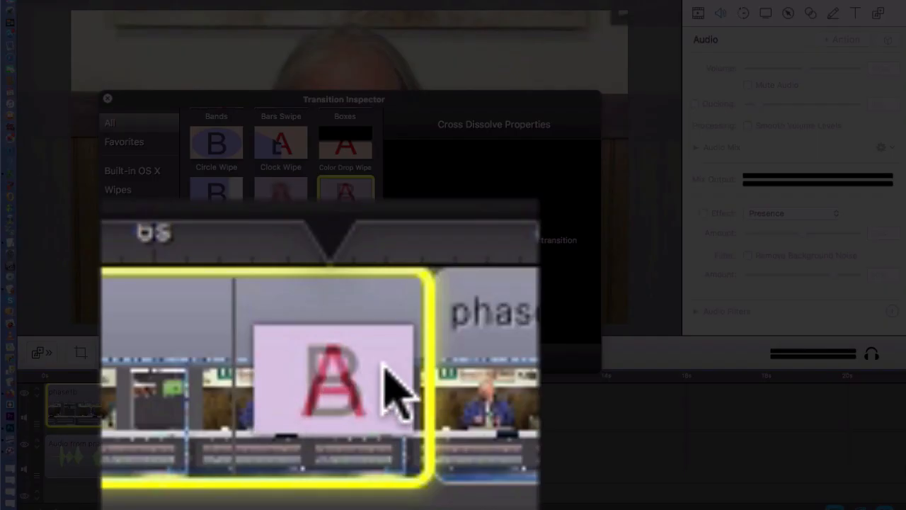
{"action": "left_click", "coordinate": [565, 416]}
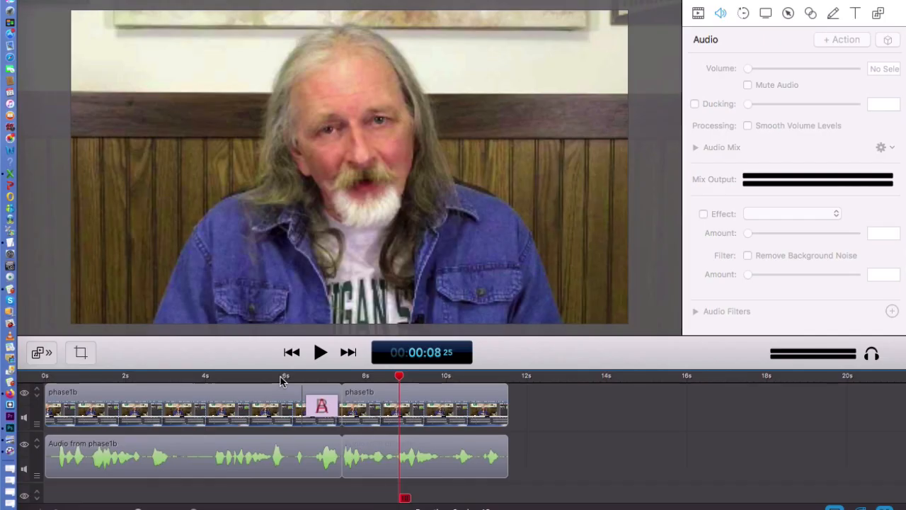
Play from just before 6 seconds to review the ending transition at the cut.
{"action": "left_click", "coordinate": [281, 376]}
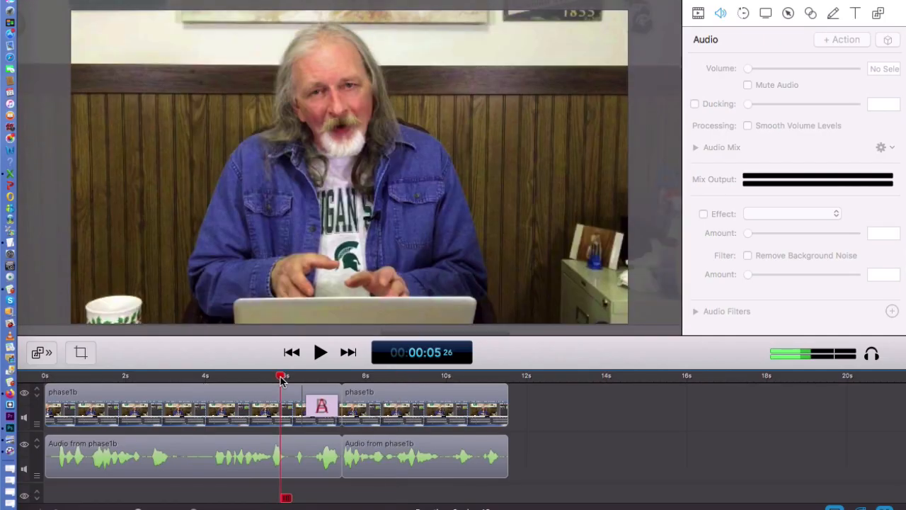
{"action": "key", "text": "space"}
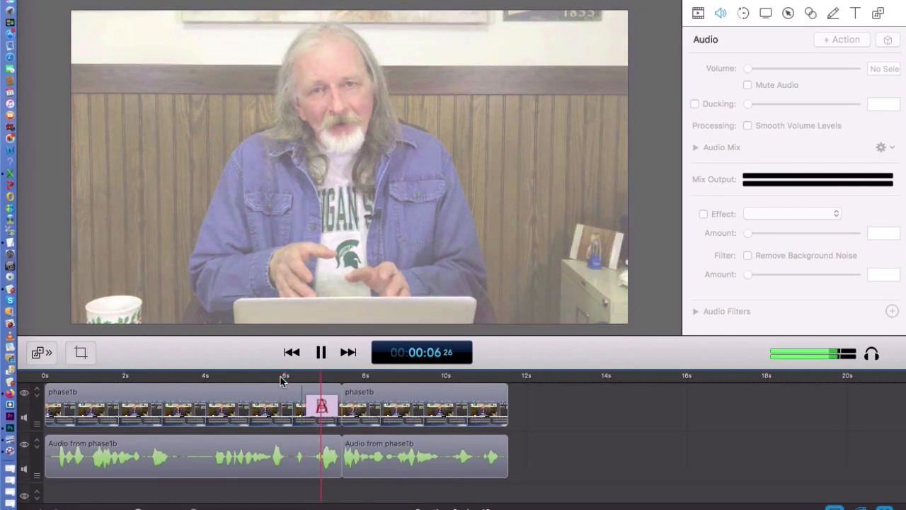
{"action": "key", "text": "space"}
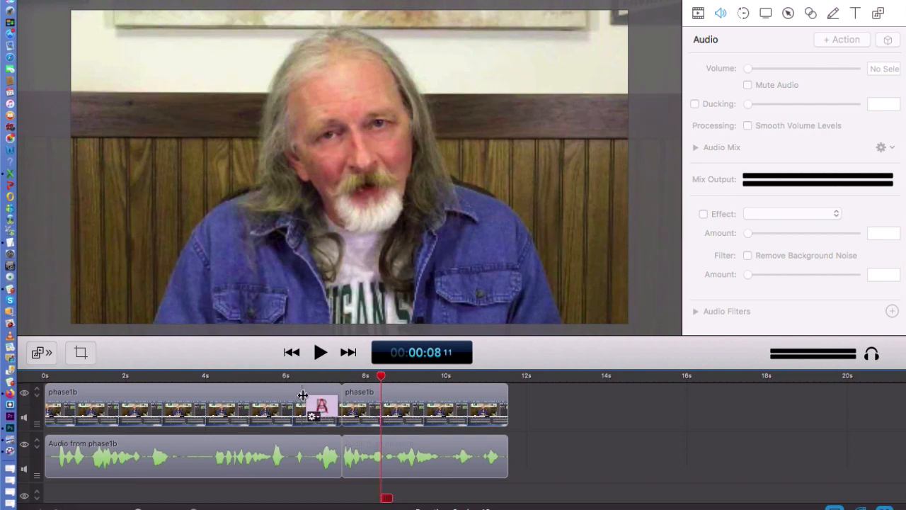
Shorten the first clip's ending transition to about 0.3 seconds and play it back from 6 seconds.
{"action": "left_click_drag", "start_coordinate": [305, 395], "coordinate": [330, 403]}
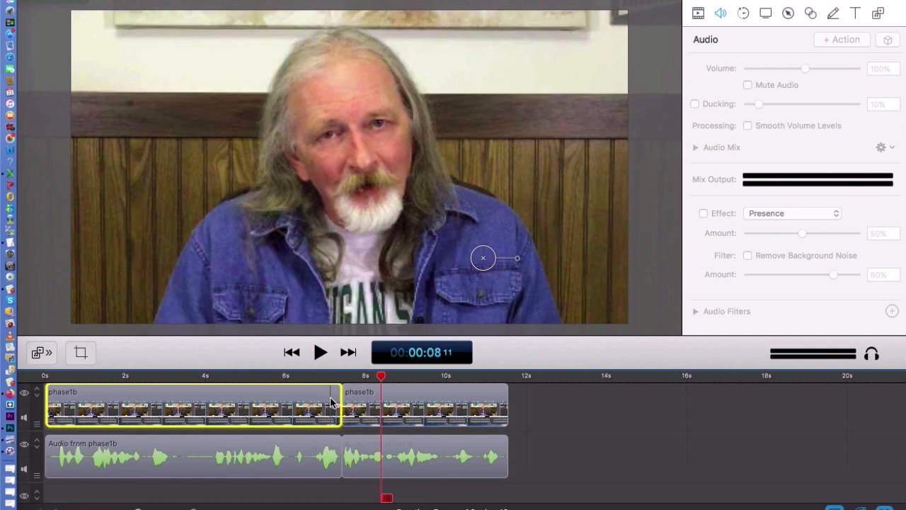
{"action": "left_click", "coordinate": [286, 377]}
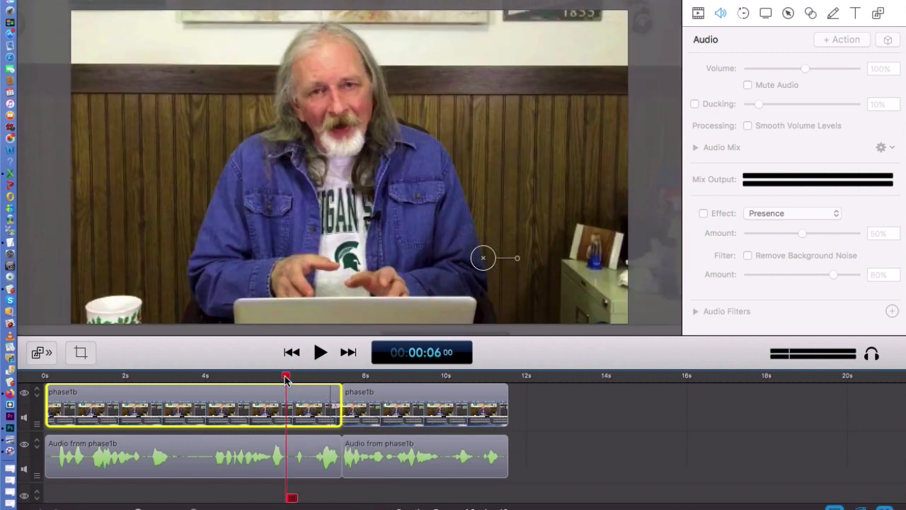
{"action": "key", "text": "space"}
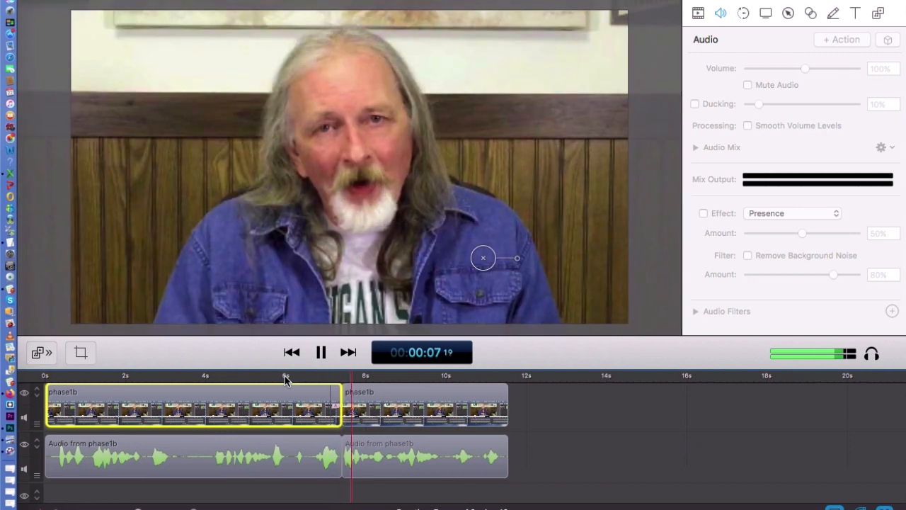
{"action": "key", "text": "space"}
Add a starting transition to the second video clip and shorten it to about the length of the first clip's ending transition.
{"action": "left_click", "coordinate": [357, 402]}
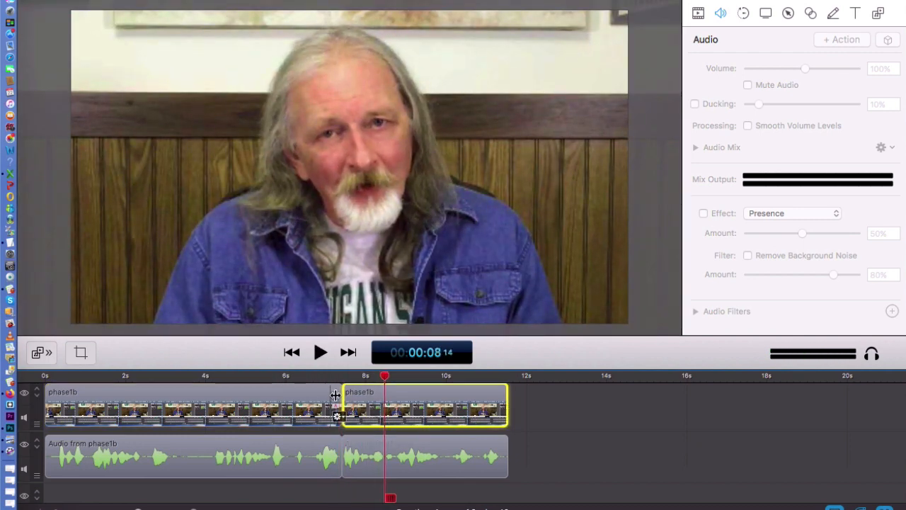
{"action": "left_click", "coordinate": [352, 417]}
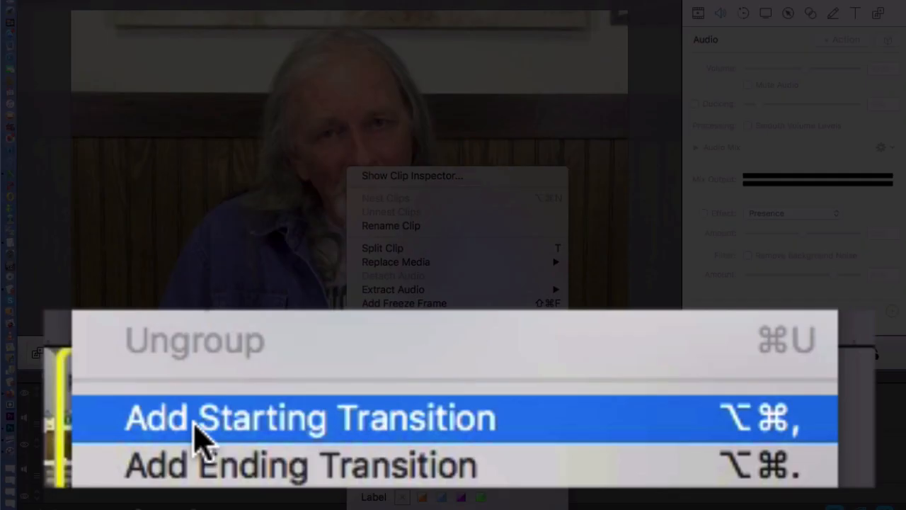
{"action": "left_click", "coordinate": [381, 405]}
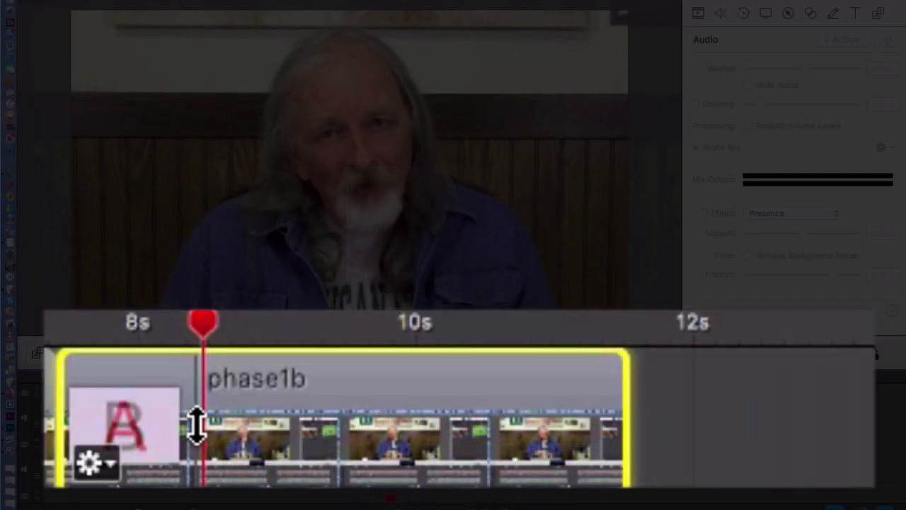
{"action": "left_click_drag", "start_coordinate": [205, 327], "coordinate": [257, 325]}
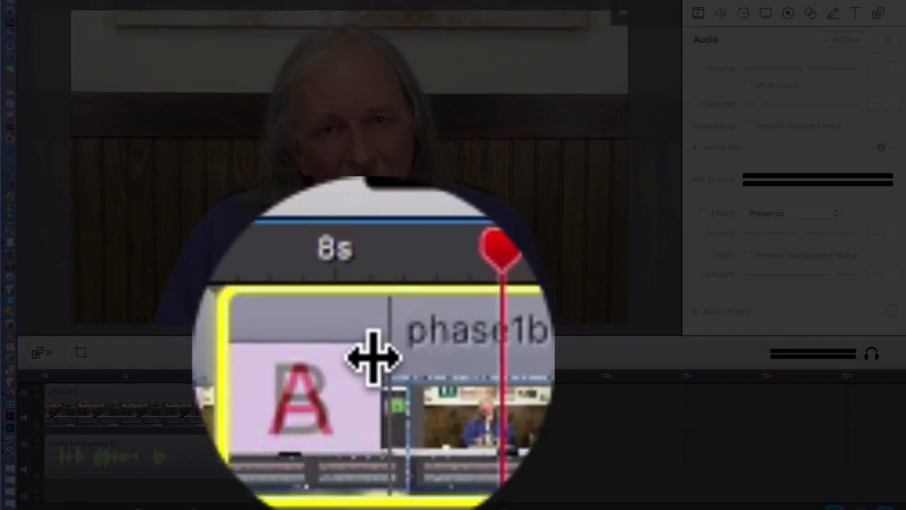
{"action": "left_click_drag", "start_coordinate": [373, 357], "coordinate": [350, 357]}
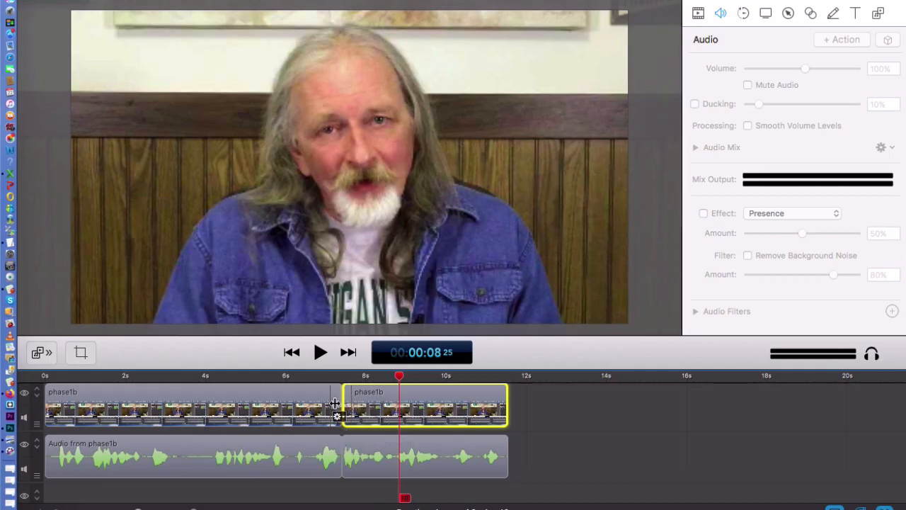
{"action": "left_click", "coordinate": [330, 397]}
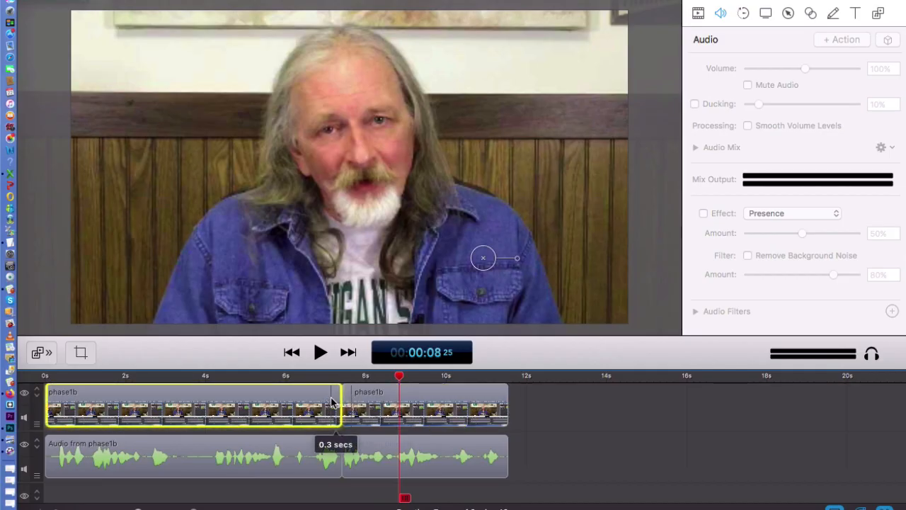
{"action": "left_click", "coordinate": [596, 417]}
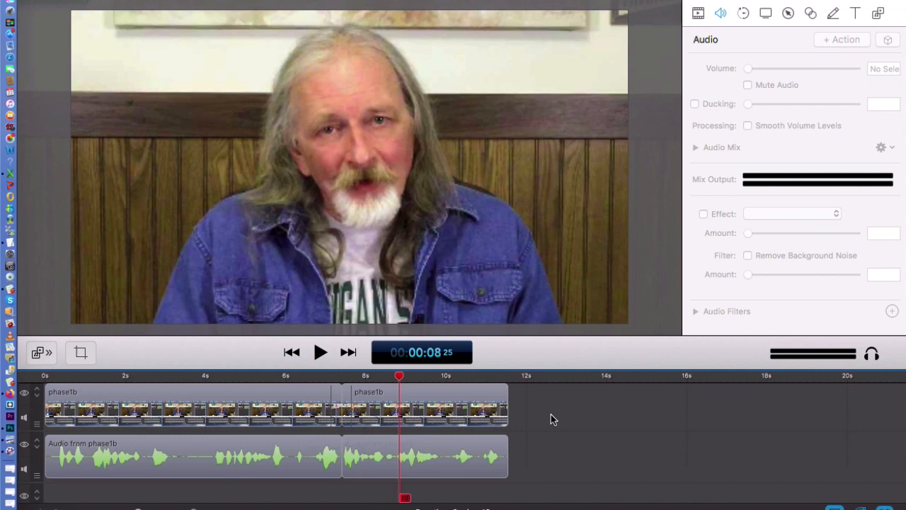
Play across the cut repeatedly from about 6.3 seconds to judge the two short transitions together.
{"action": "left_click", "coordinate": [298, 378]}
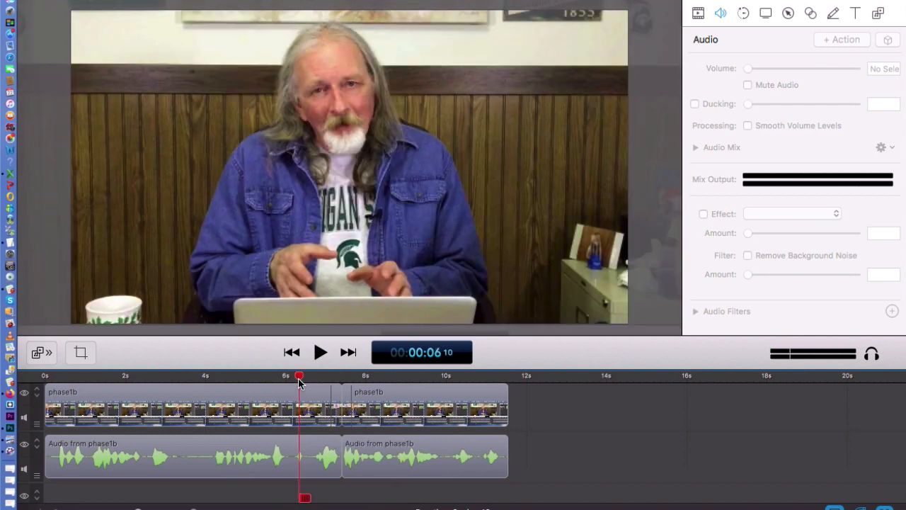
{"action": "key", "text": "space"}
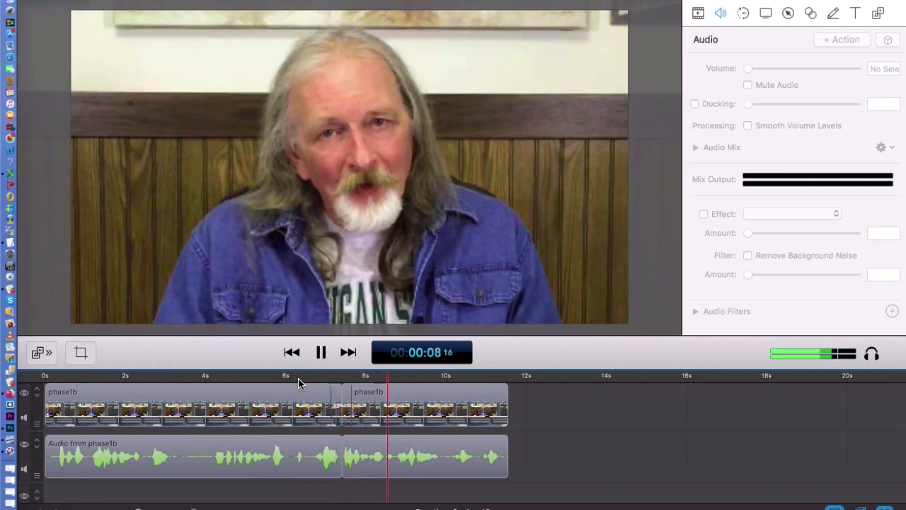
{"action": "left_click", "coordinate": [298, 381]}
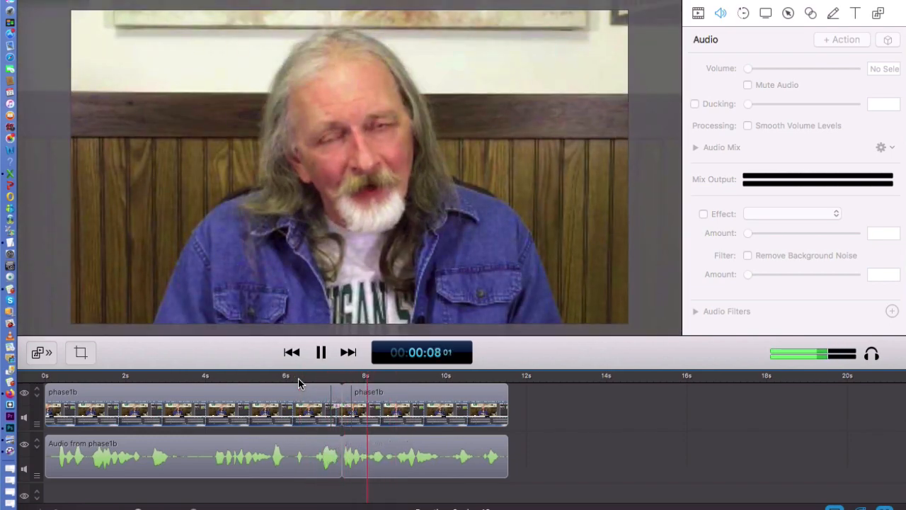
{"action": "left_click", "coordinate": [298, 380]}
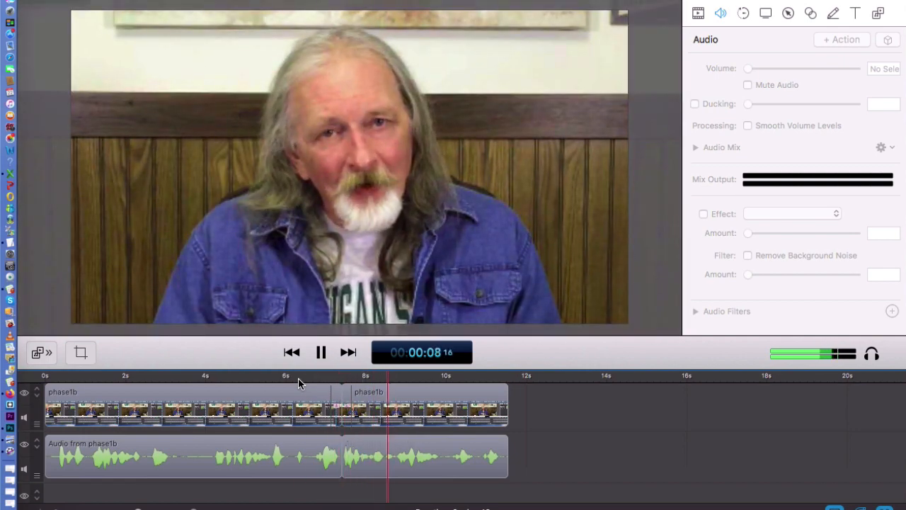
{"action": "left_click", "coordinate": [299, 380]}
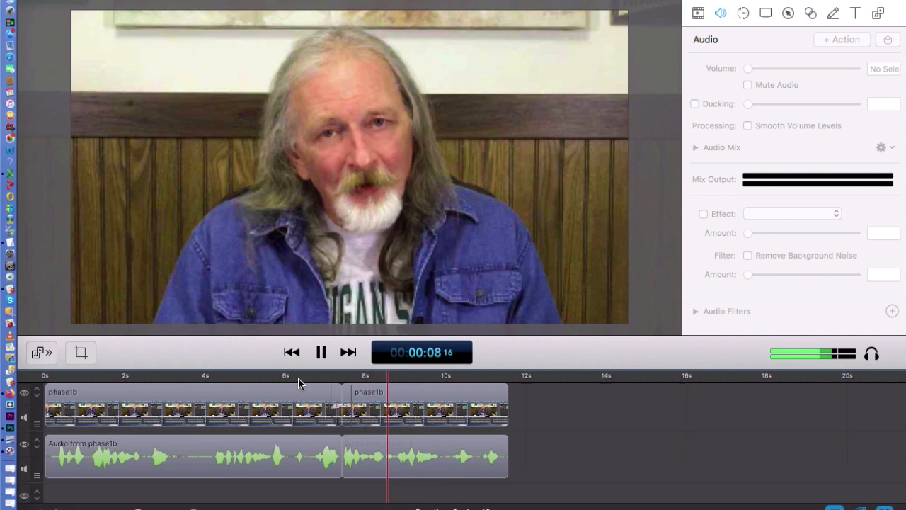
{"action": "left_click", "coordinate": [298, 378]}
{"action": "left_click", "coordinate": [298, 378]}
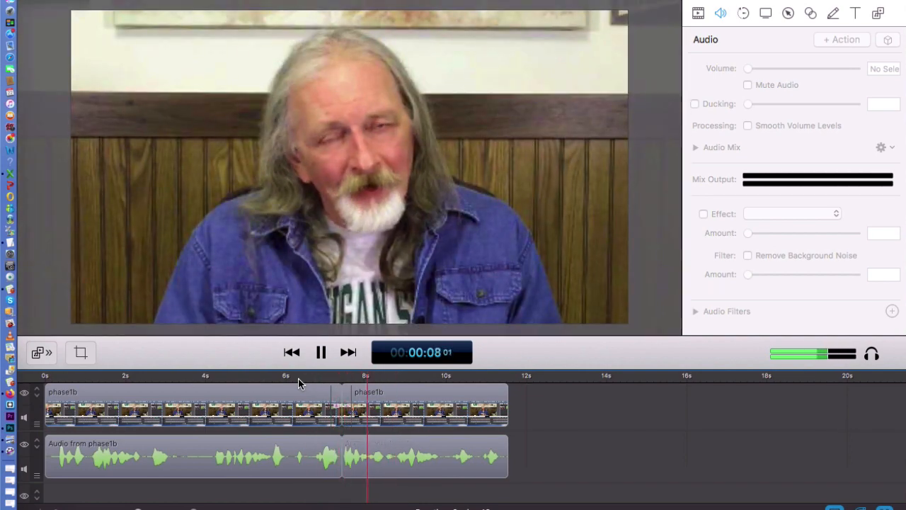
{"action": "left_click", "coordinate": [298, 378]}
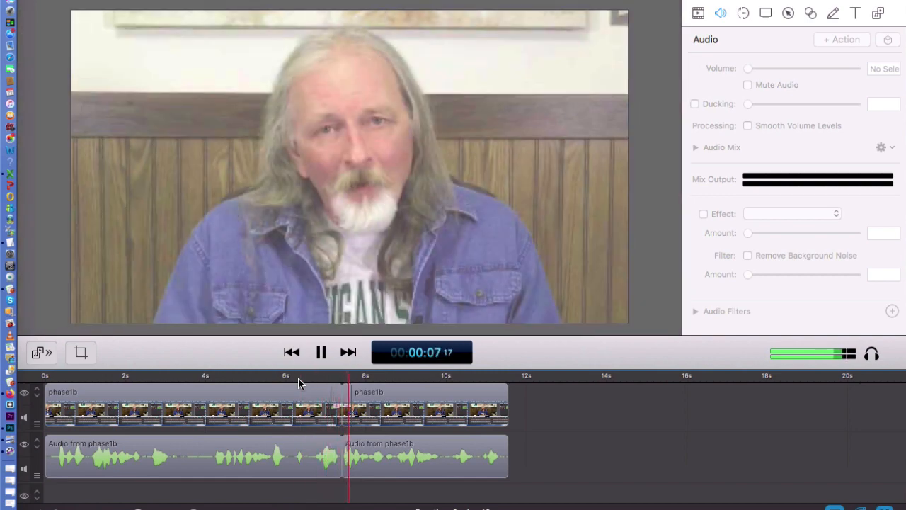
{"action": "key", "text": "space"}
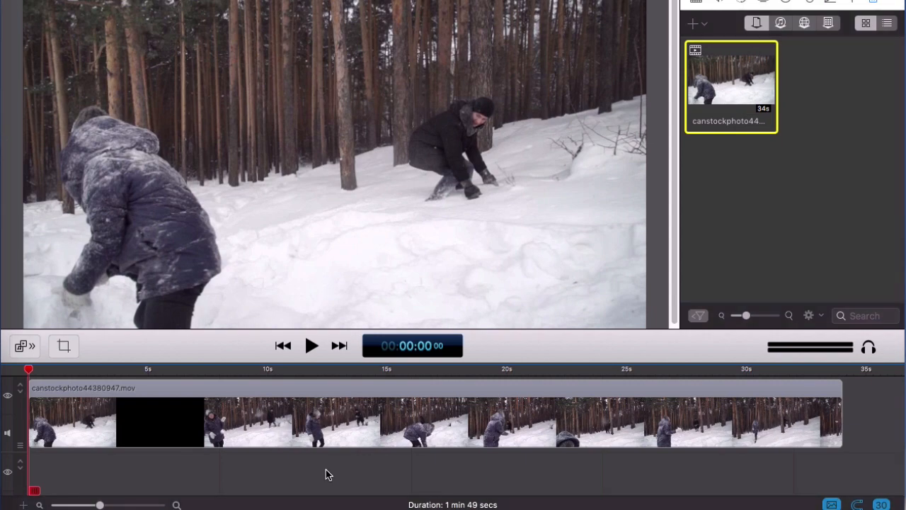
Preview the opening of the snow-forest clip, return to its start and play its first second again.
{"action": "key", "text": "space"}
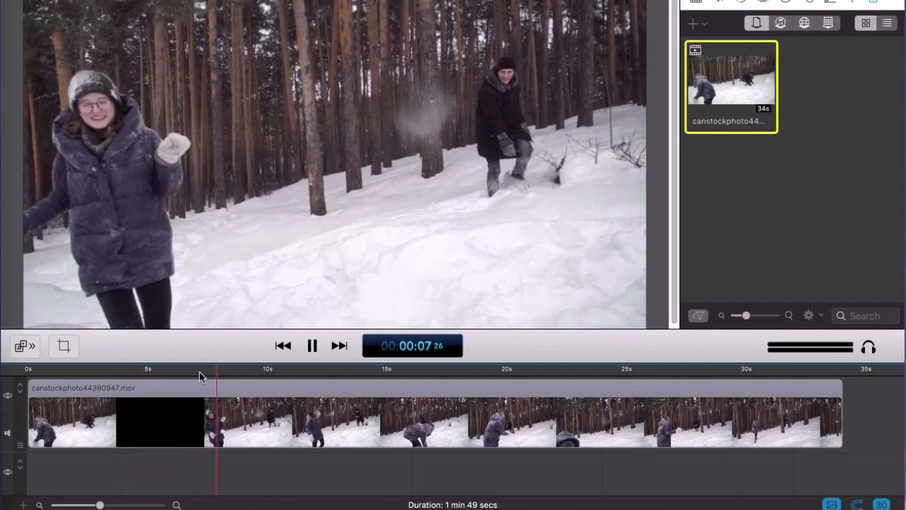
{"action": "left_click_drag", "start_coordinate": [217, 370], "coordinate": [23, 381]}
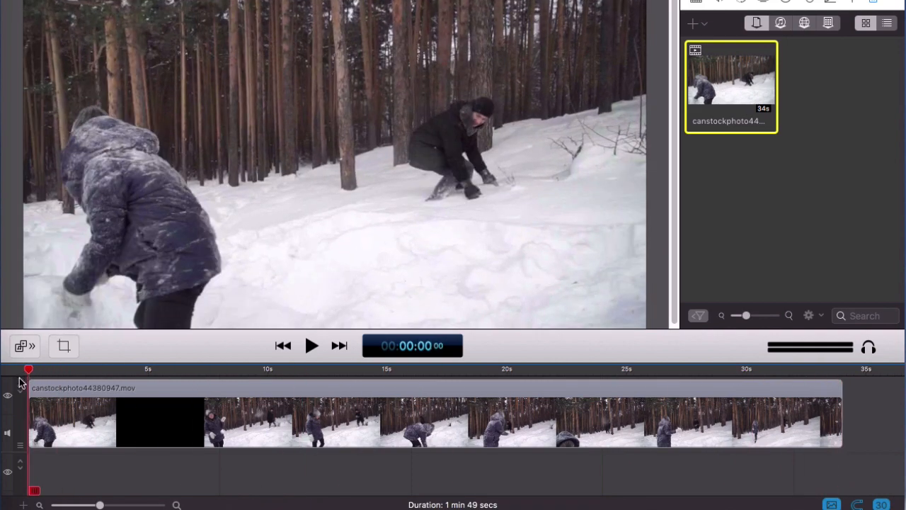
{"action": "key", "text": "space"}
{"action": "key", "text": "space"}
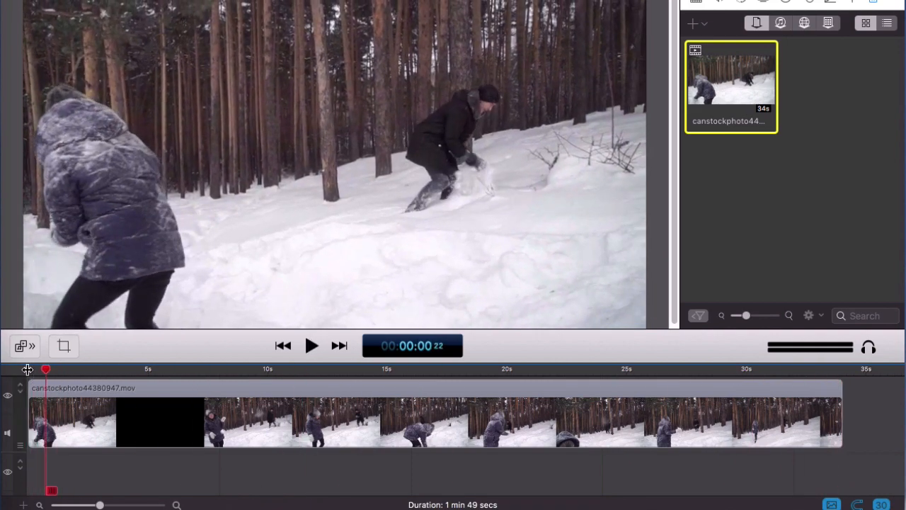
Play the snow-forest clip from its start and split it at 2 seconds 26 frames.
{"action": "left_click", "coordinate": [27, 369]}
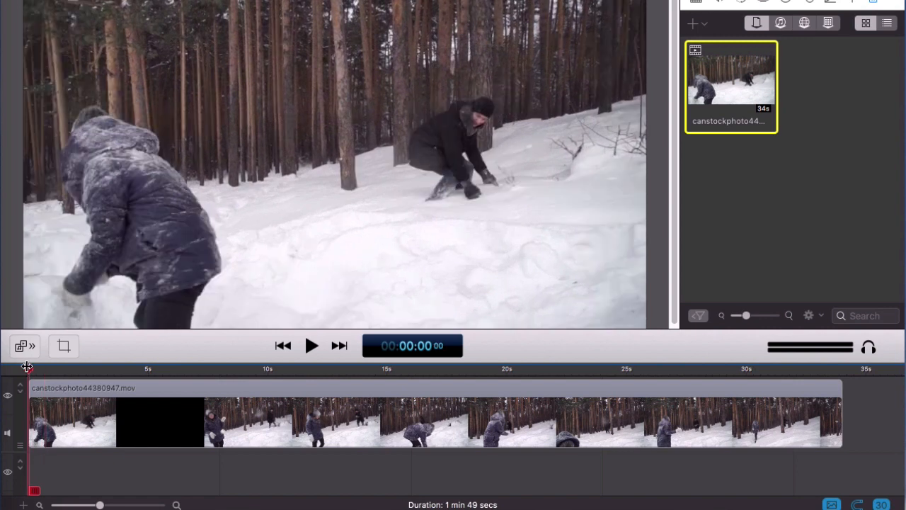
{"action": "key", "text": "space"}
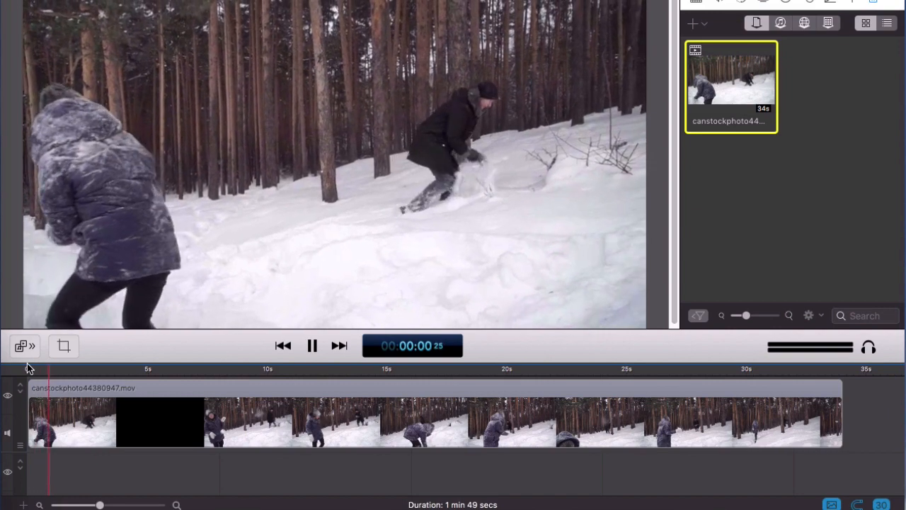
{"action": "key", "text": "space"}
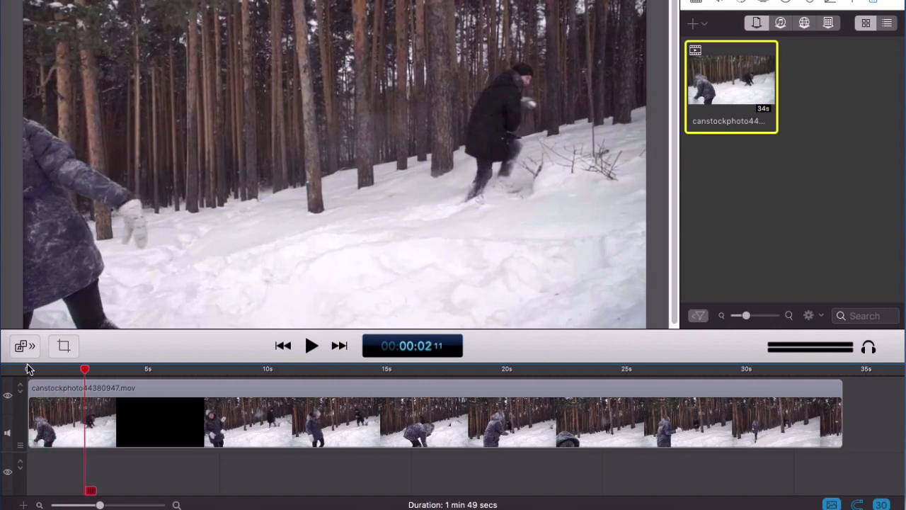
{"action": "mouse_move", "coordinate": [86, 372]}
{"action": "left_mouse_down"}
{"action": "mouse_move", "coordinate": [63, 378]}
{"action": "mouse_move", "coordinate": [96, 381]}
{"action": "left_mouse_up"}
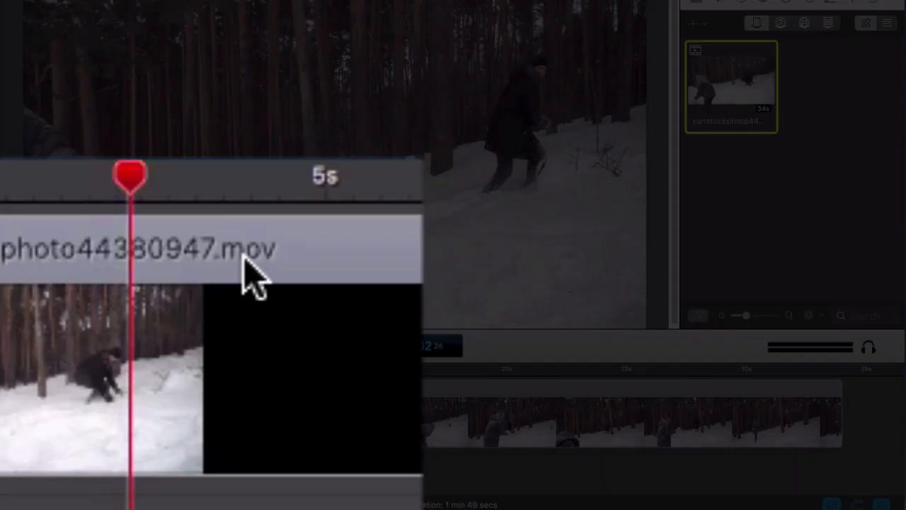
{"action": "left_click", "coordinate": [127, 392]}
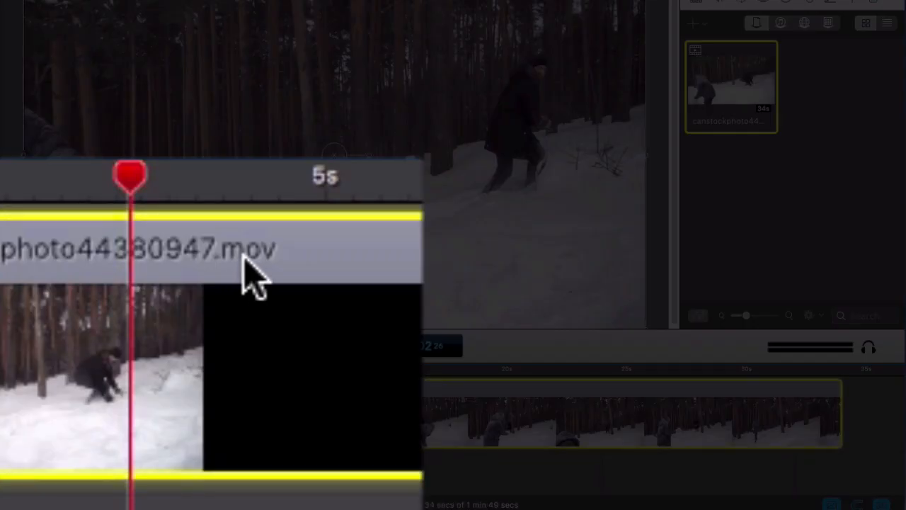
{"action": "key", "text": "t"}
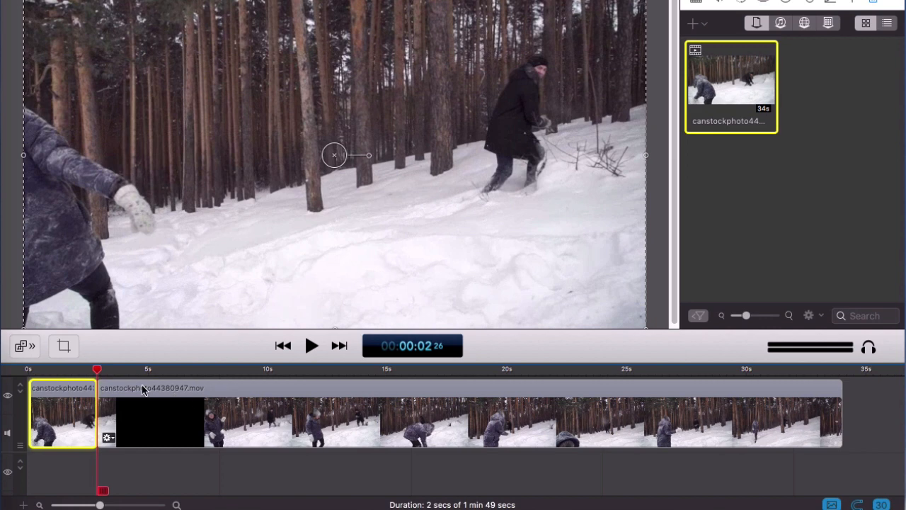
Play the second part of the snow-forest clip onward and split it at about 5.8 seconds.
{"action": "mouse_move", "coordinate": [138, 388]}
{"action": "left_mouse_down"}
{"action": "mouse_move", "coordinate": [208, 386]}
{"action": "mouse_move", "coordinate": [140, 390]}
{"action": "left_mouse_up"}
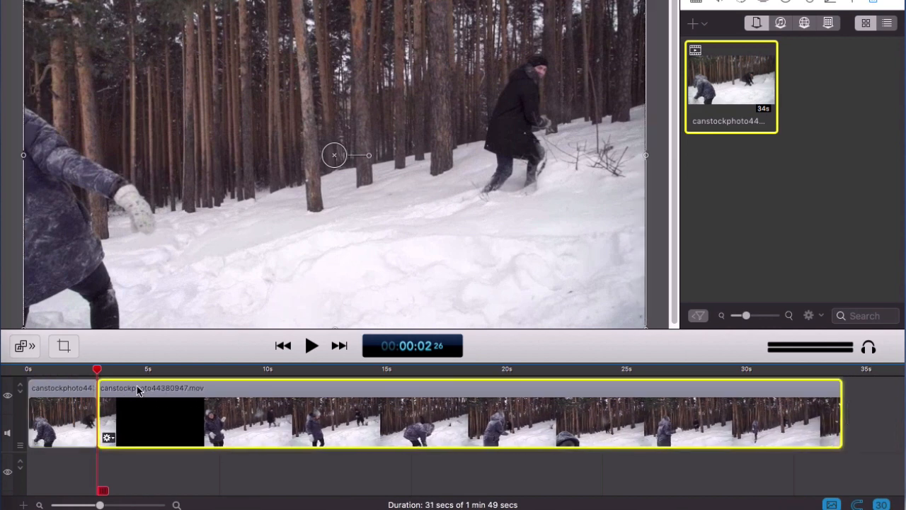
{"action": "key", "text": "space"}
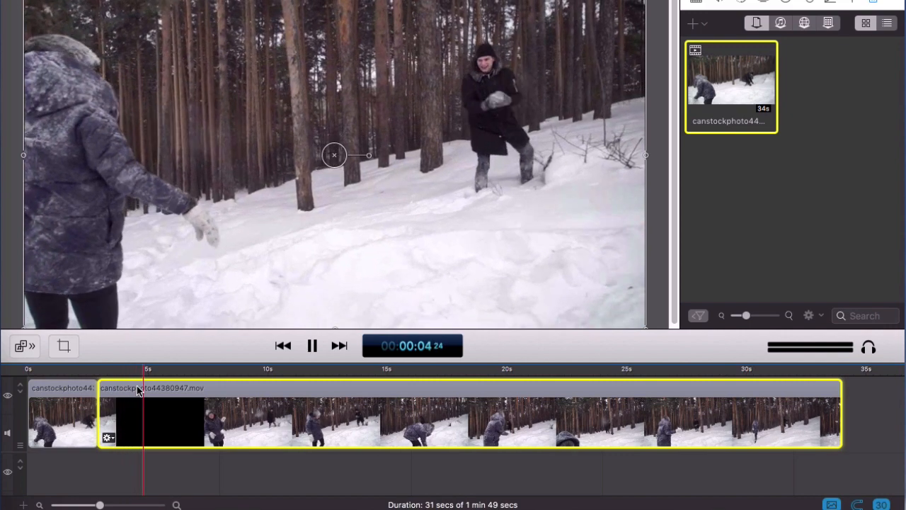
{"action": "key", "text": "space"}
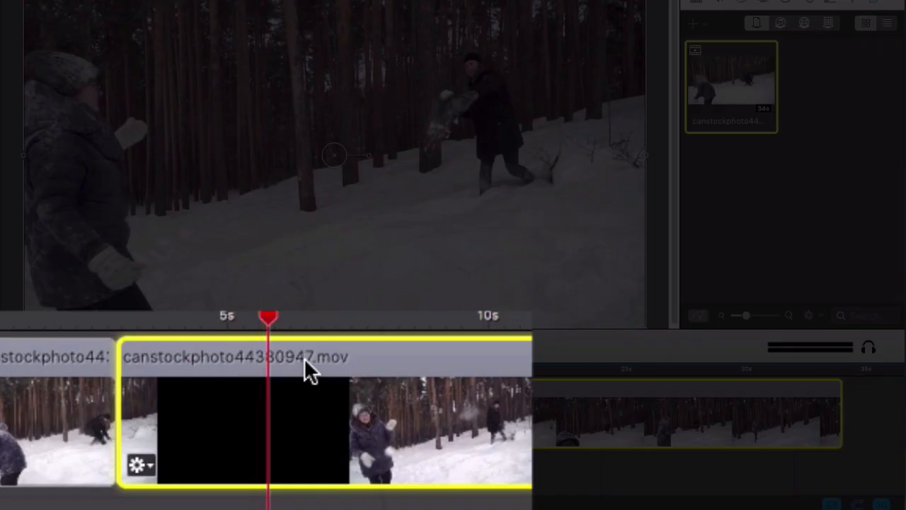
{"action": "key", "text": "super+b"}
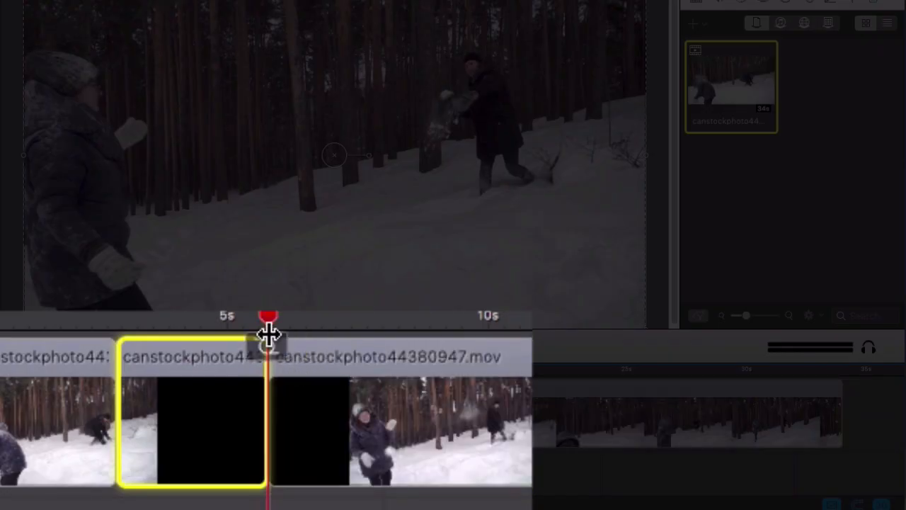
Delete the middle piece between the two splits and move the remaining clip against the end of the first.
{"action": "left_click_drag", "start_coordinate": [268, 316], "coordinate": [126, 386]}
{"action": "key", "text": "Delete"}
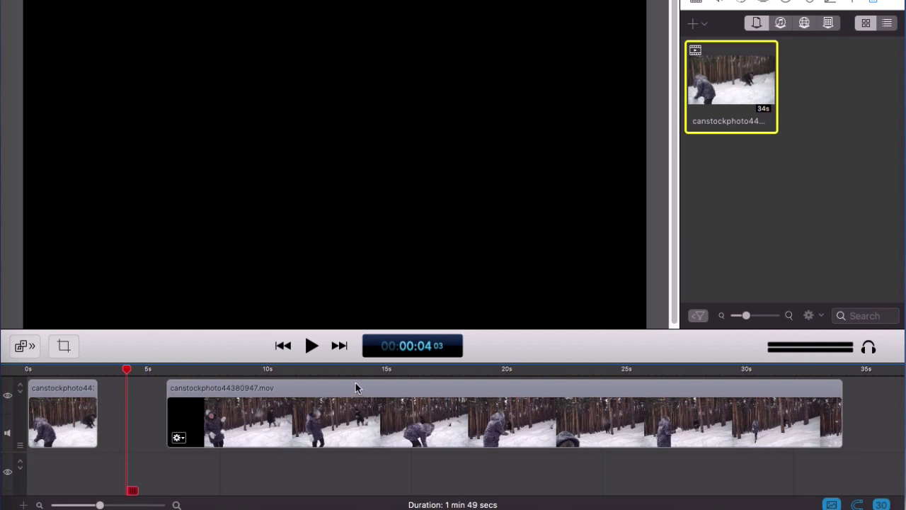
{"action": "left_click_drag", "start_coordinate": [357, 387], "coordinate": [288, 394]}
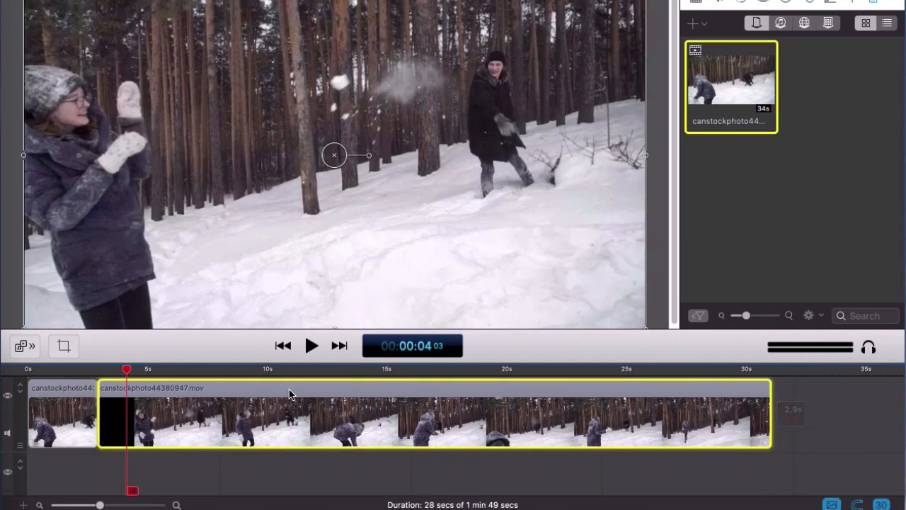
{"action": "left_click", "coordinate": [90, 475]}
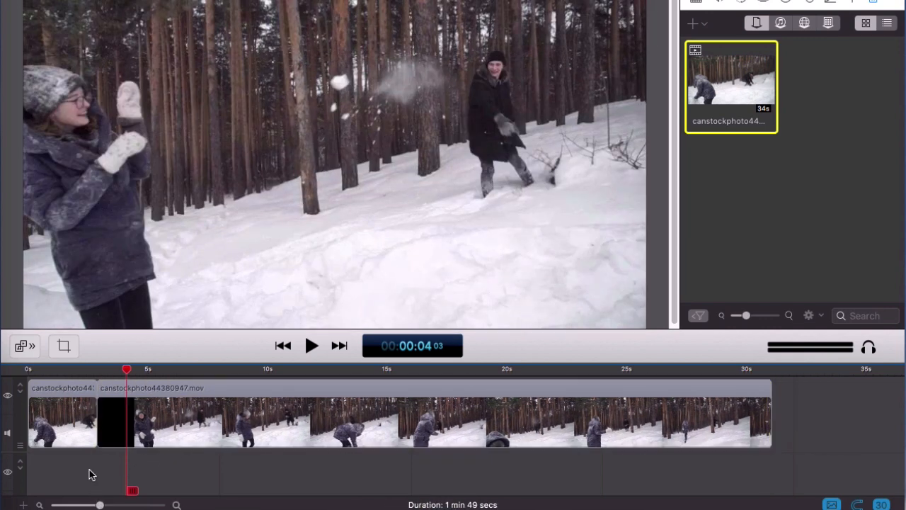
Play the snow-forest footage twice from near the start to examine the jump at the new cut.
{"action": "left_click", "coordinate": [42, 374]}
{"action": "key", "text": "space"}
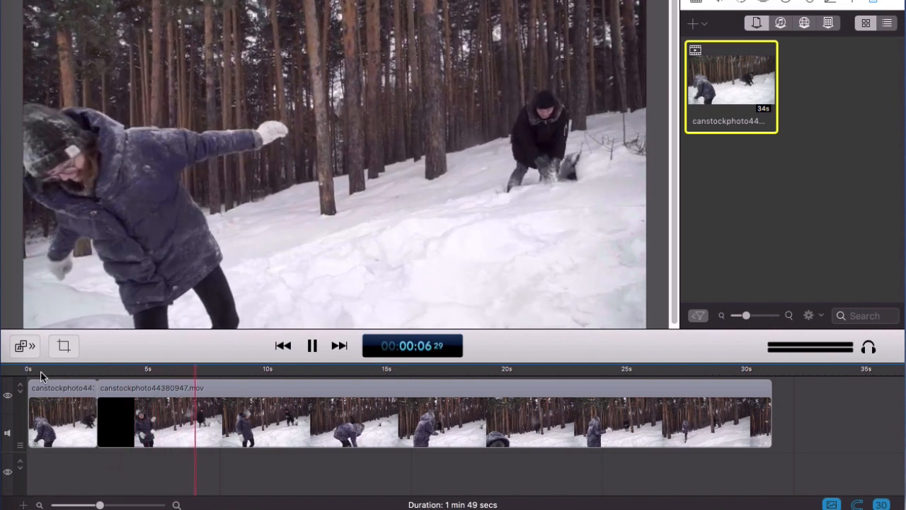
{"action": "key", "text": "space"}
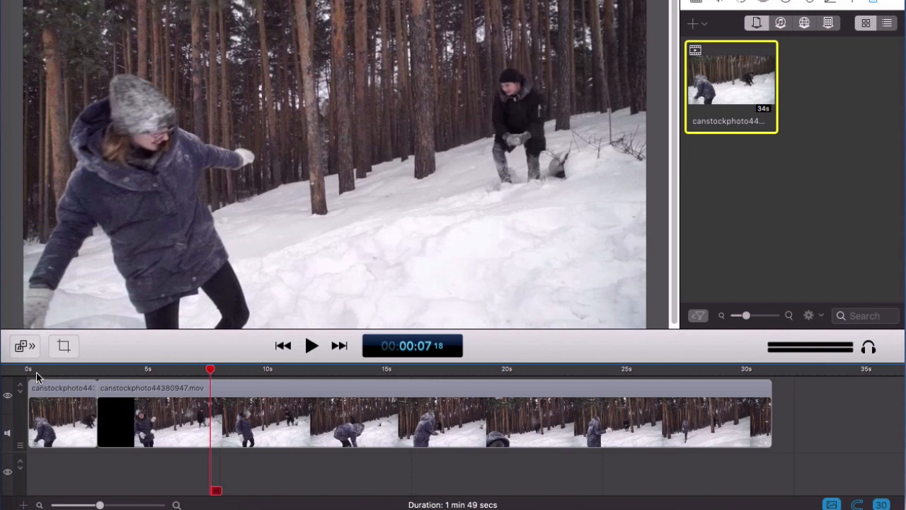
{"action": "left_click", "coordinate": [36, 372]}
{"action": "key", "text": "space"}
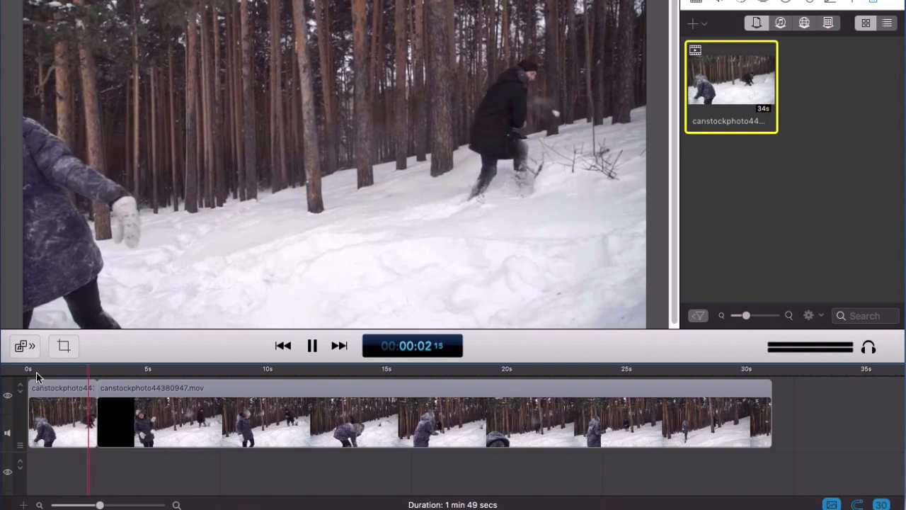
{"action": "key", "text": "space"}
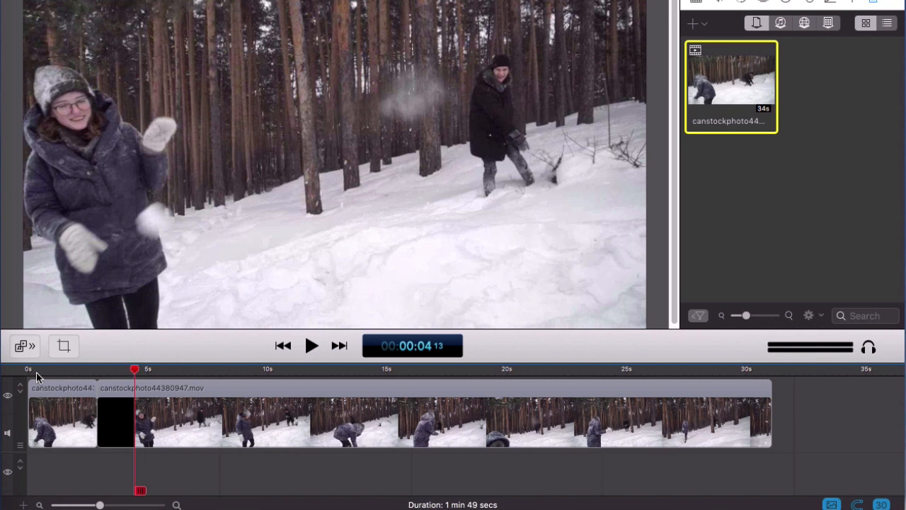
Overlap the second snow-forest clip onto the end of the first by about 1.5 seconds to create a transition.
{"action": "left_click", "coordinate": [161, 397]}
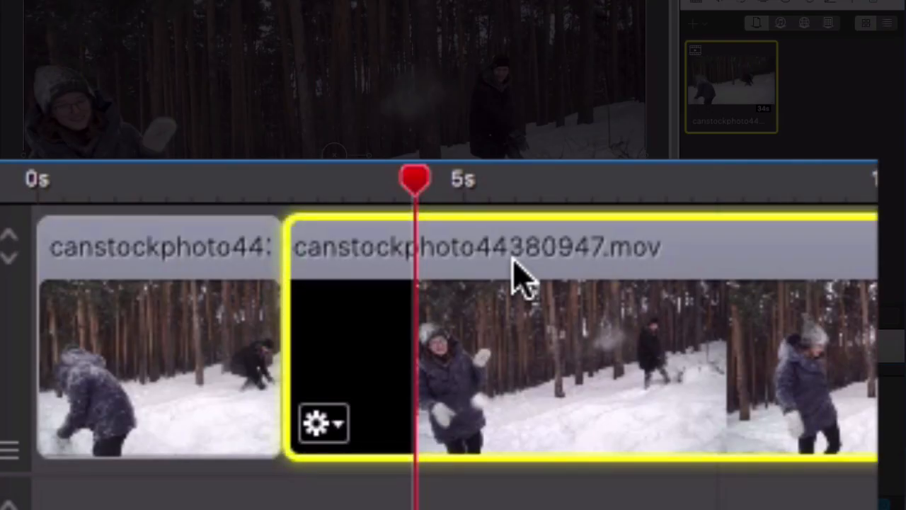
{"action": "mouse_move", "coordinate": [520, 280]}
{"action": "left_mouse_down"}
{"action": "mouse_move", "coordinate": [486, 279]}
{"action": "mouse_move", "coordinate": [586, 287]}
{"action": "mouse_move", "coordinate": [562, 263]}
{"action": "mouse_move", "coordinate": [530, 267]}
{"action": "left_mouse_up"}
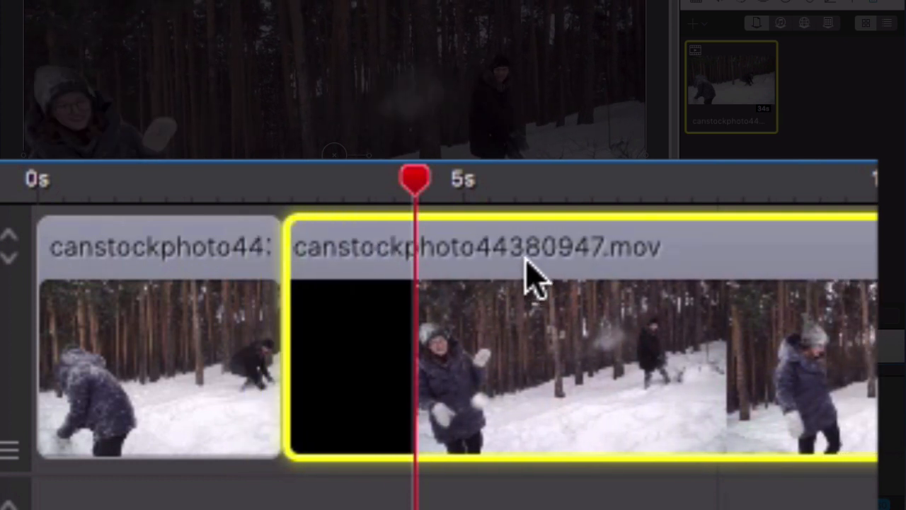
{"action": "left_click_drag", "start_coordinate": [492, 279], "coordinate": [388, 277]}
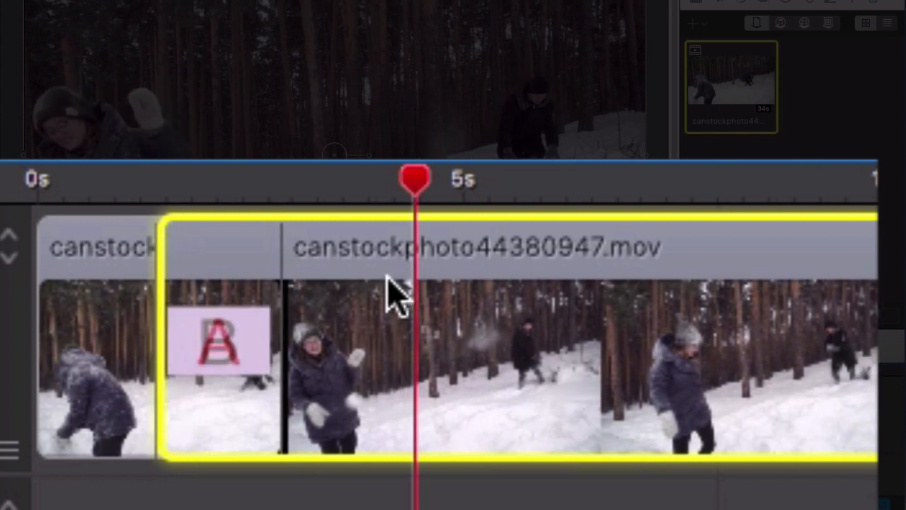
{"action": "left_click_drag", "start_coordinate": [386, 276], "coordinate": [391, 290]}
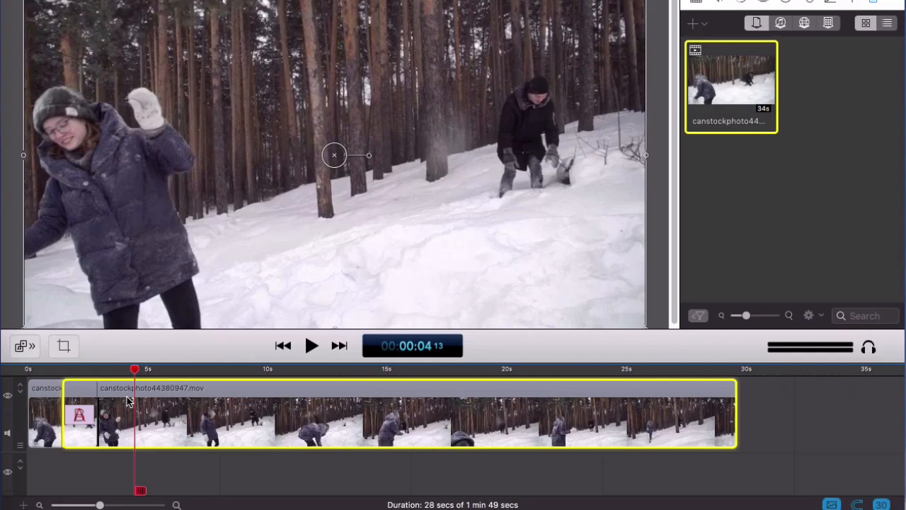
{"action": "left_click", "coordinate": [175, 467]}
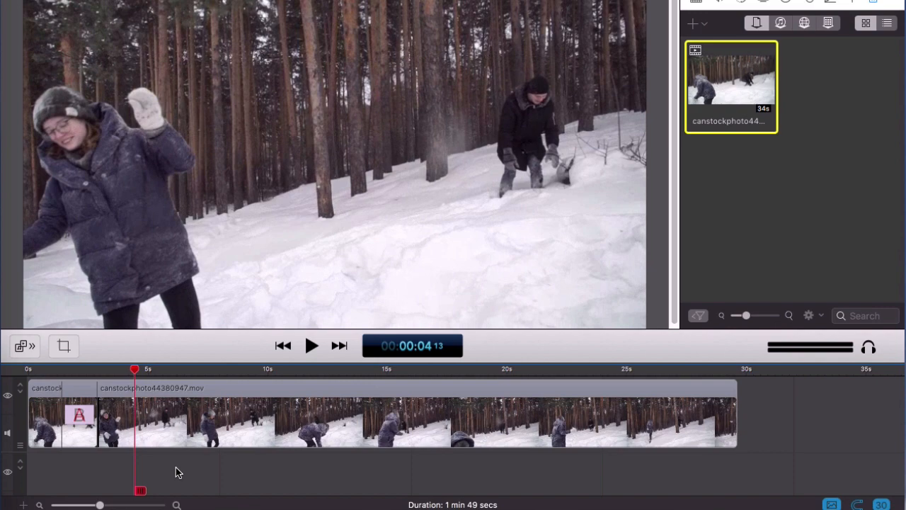
Play the sequence from the start and scrub into the overlap to examine how the two shots blend.
{"action": "left_click", "coordinate": [29, 370]}
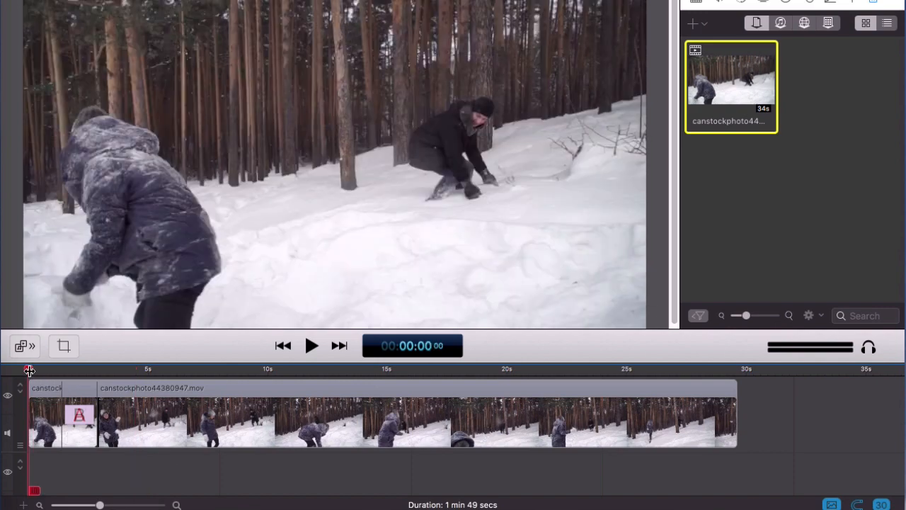
{"action": "key", "text": "space"}
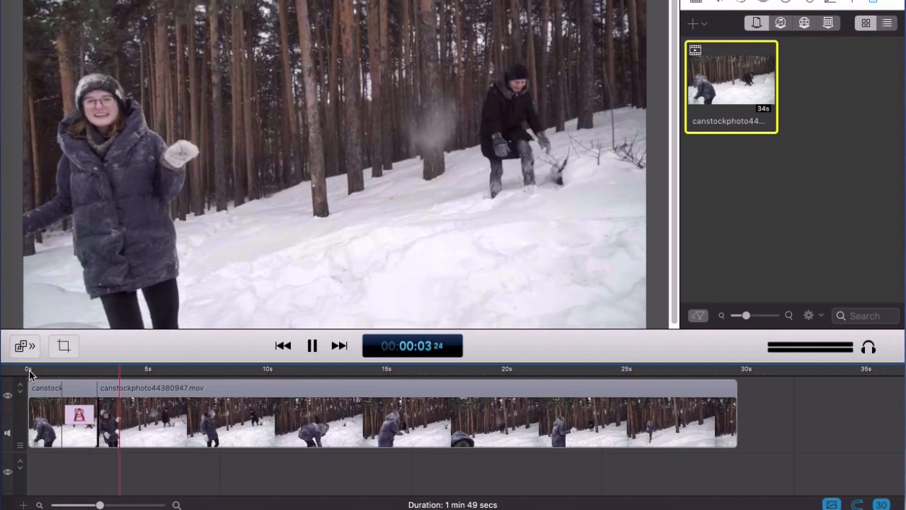
{"action": "left_click", "coordinate": [40, 371]}
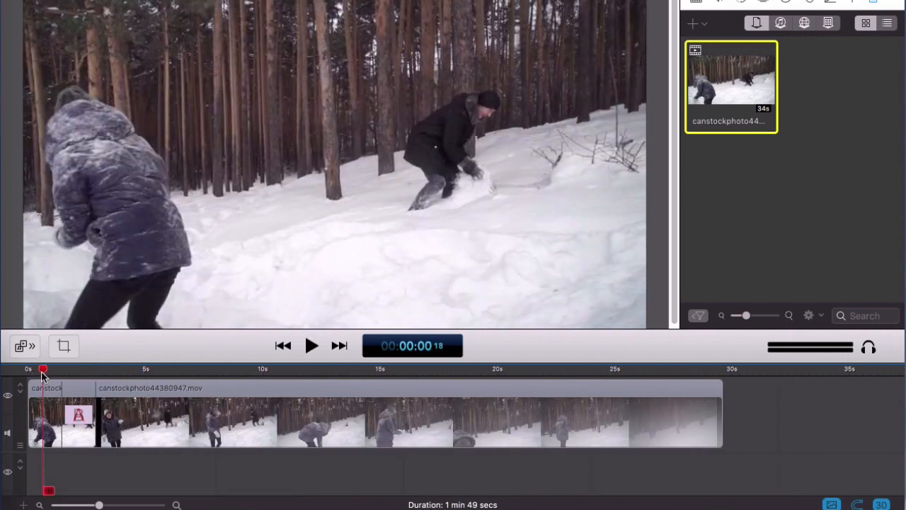
{"action": "left_click_drag", "start_coordinate": [40, 371], "coordinate": [55, 373]}
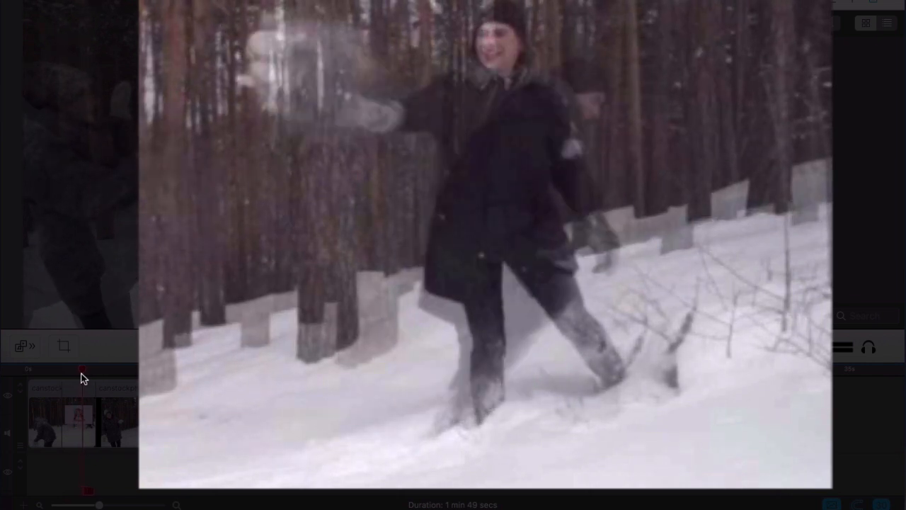
Return to the start and play through the whole transition to judge it at normal speed.
{"action": "left_click_drag", "start_coordinate": [82, 373], "coordinate": [28, 379]}
{"action": "key", "text": "space"}
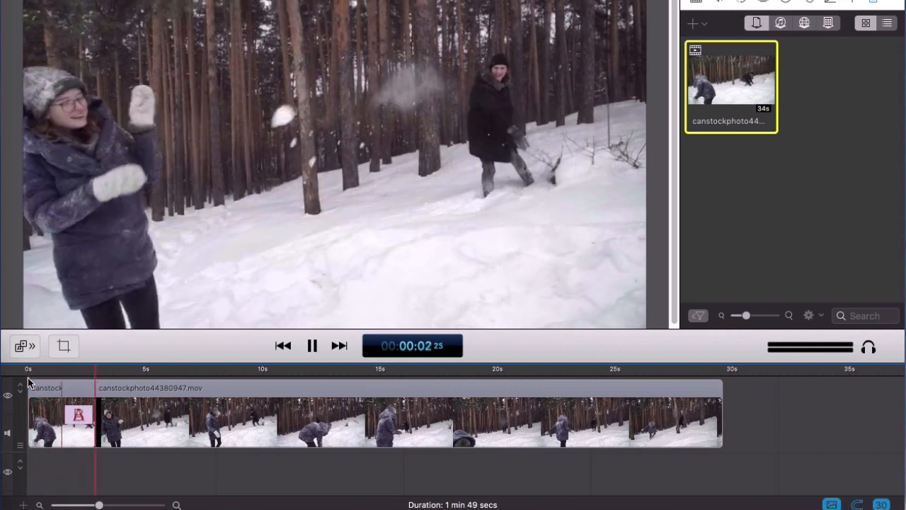
{"action": "key", "text": "space"}
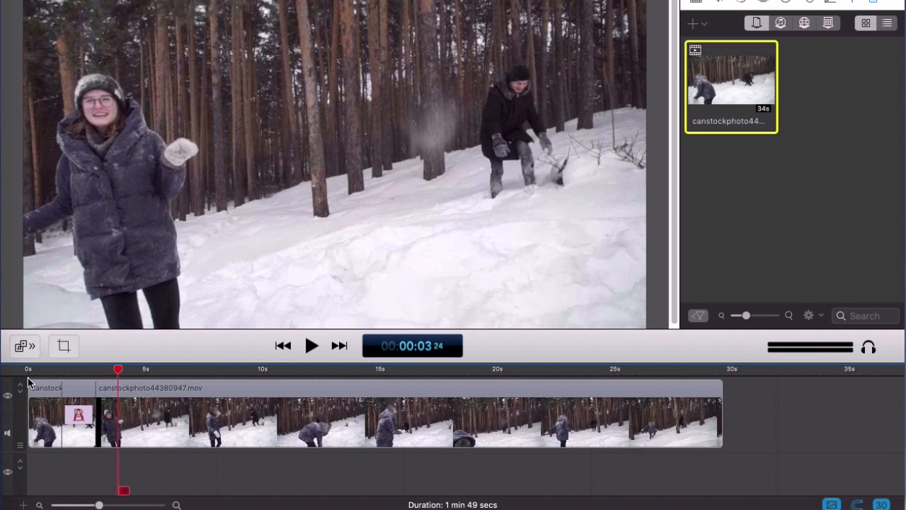
{"action": "key", "text": "space"}
{"action": "key", "text": "space"}
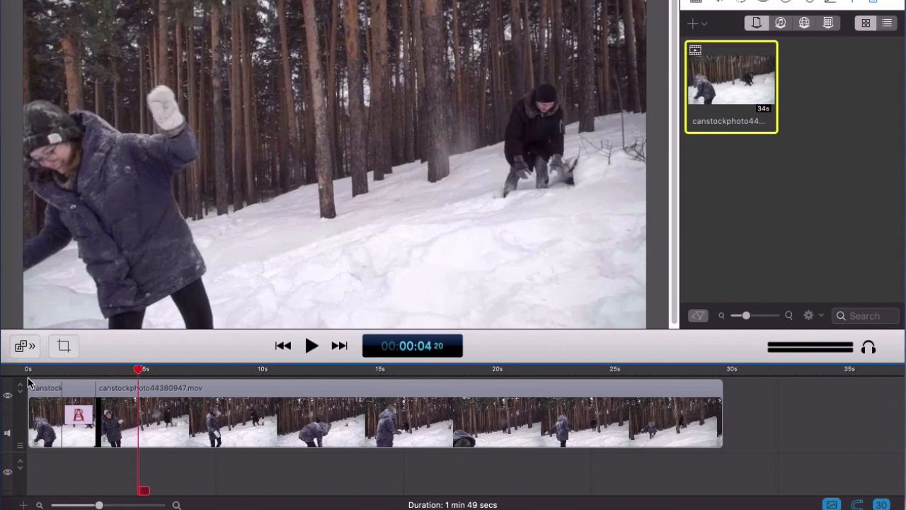
Replay the transition area from about 2.5 seconds and again from about 1.7 seconds to judge the dissolve.
{"action": "left_click", "coordinate": [87, 373]}
{"action": "key", "text": "space"}
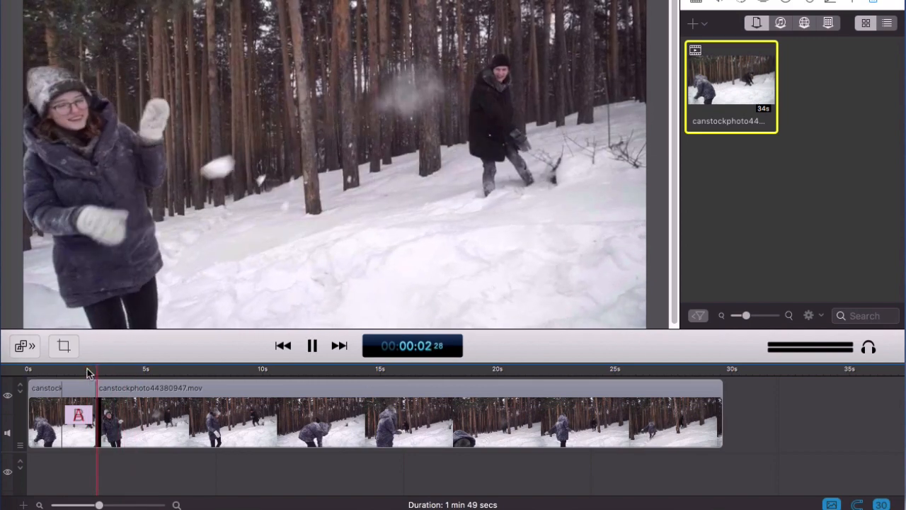
{"action": "key", "text": "space"}
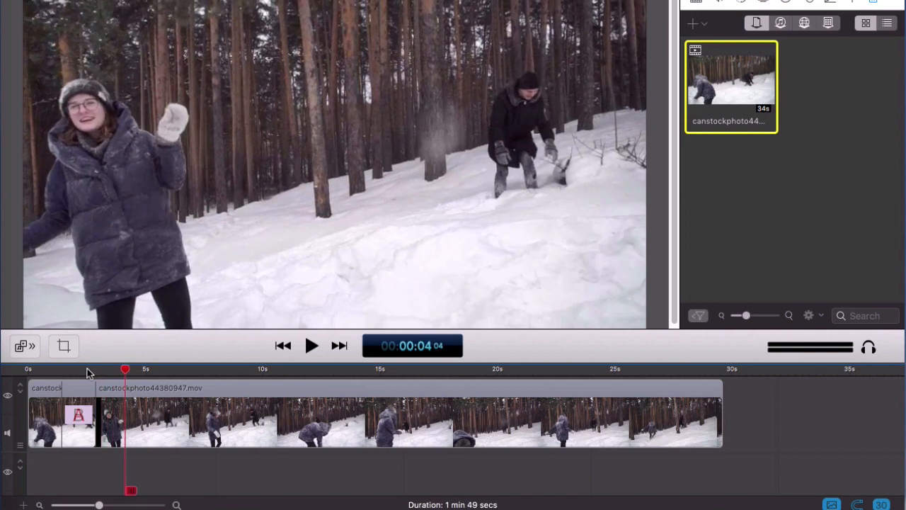
{"action": "left_click", "coordinate": [69, 370]}
{"action": "key", "text": "space"}
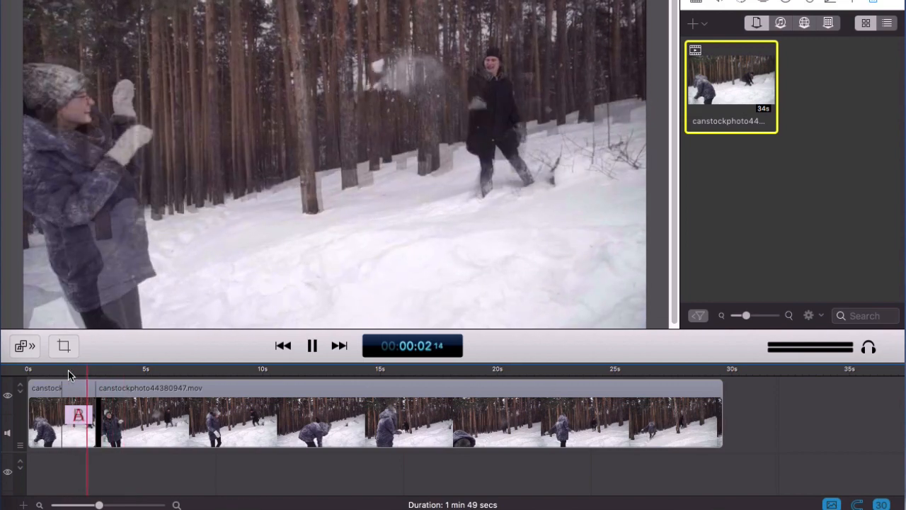
{"action": "key", "text": "space"}
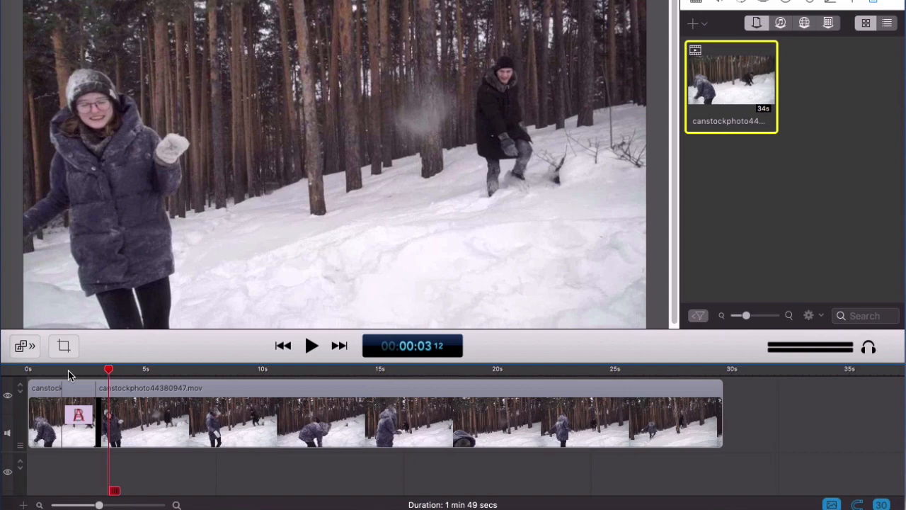
{"action": "key", "text": "space"}
{"action": "key", "text": "space"}
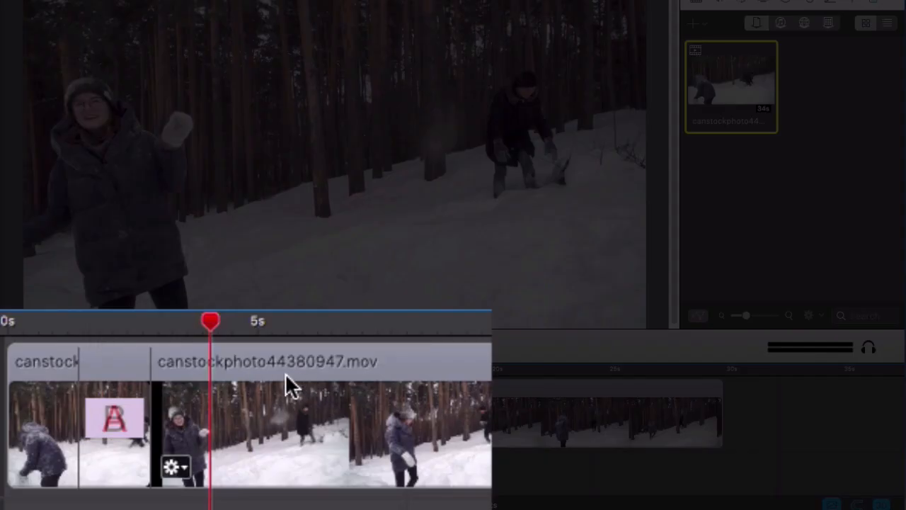
Split the second snow-forest clip at 00:00:04;02 and enlarge its later part about 1.5 times, repositioned to keep the woman in frame.
{"action": "left_click", "coordinate": [286, 375]}
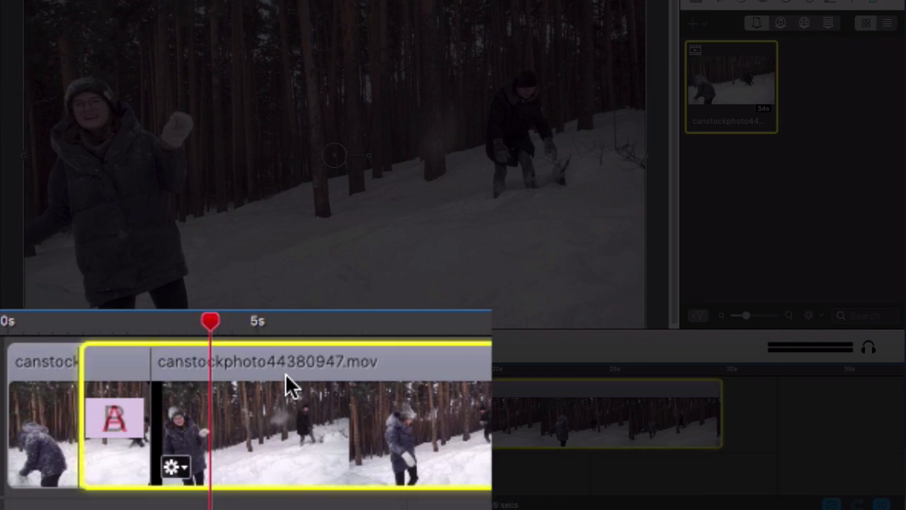
{"action": "key", "text": "t"}
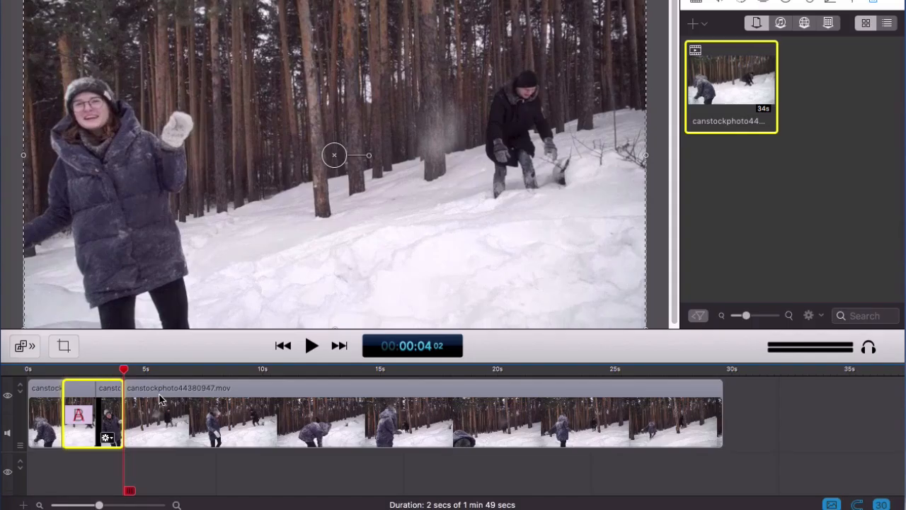
{"action": "key", "text": "super+minus"}
{"action": "key", "text": "super+minus"}
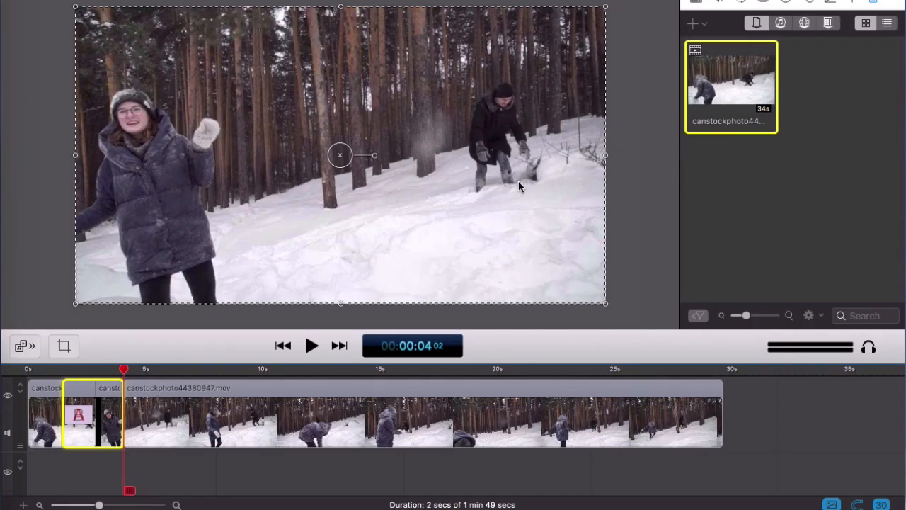
{"action": "key", "text": "super+minus"}
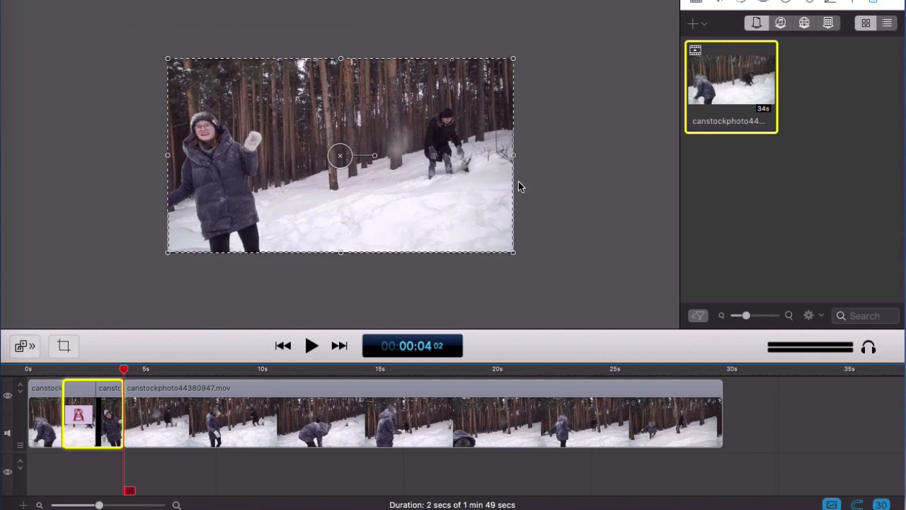
{"action": "left_click", "coordinate": [606, 172]}
{"action": "left_click", "coordinate": [398, 204]}
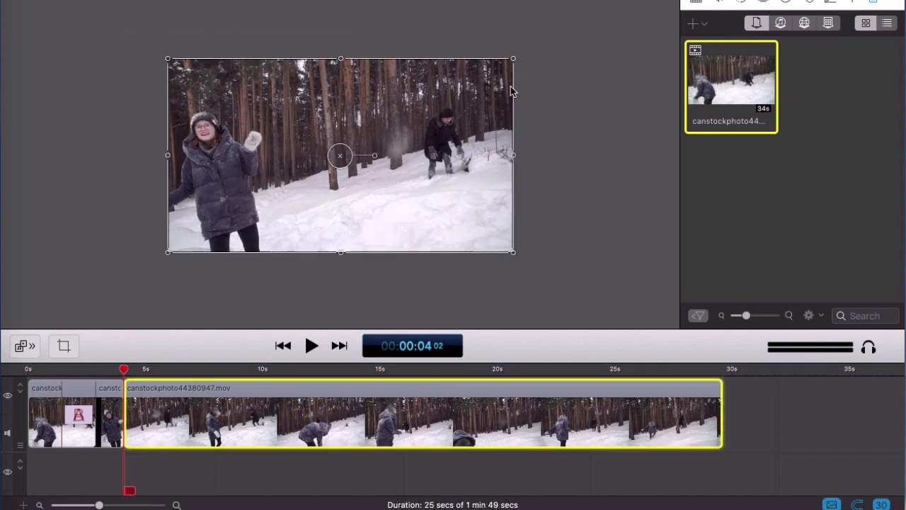
{"action": "left_click_drag", "start_coordinate": [512, 59], "coordinate": [688, 0]}
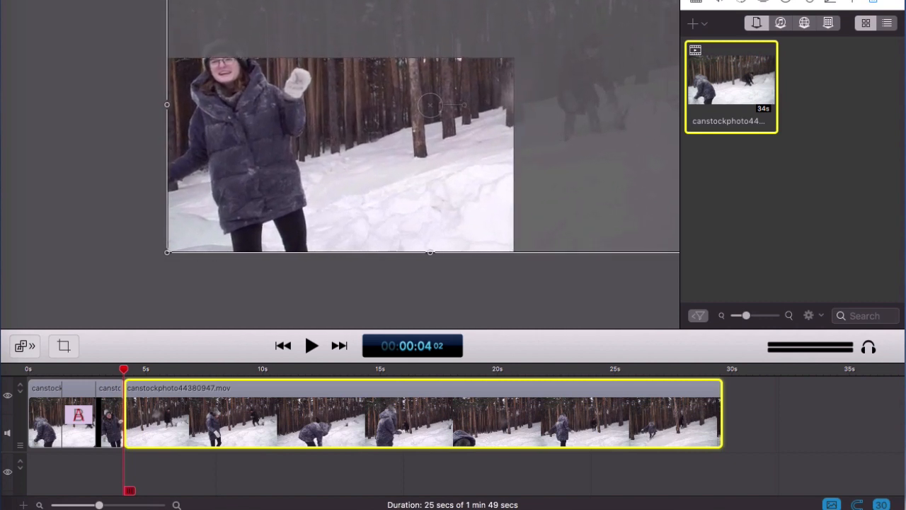
{"action": "left_click_drag", "start_coordinate": [586, 147], "coordinate": [590, 178]}
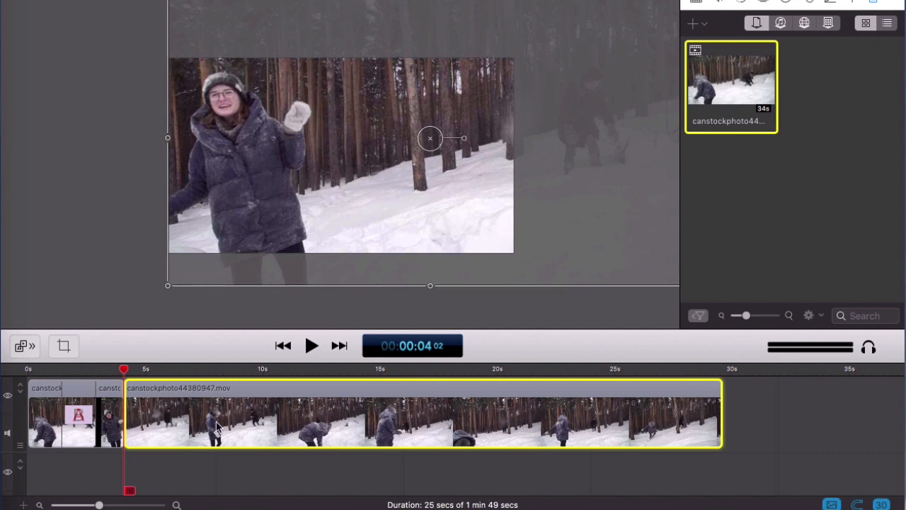
{"action": "left_click", "coordinate": [60, 478]}
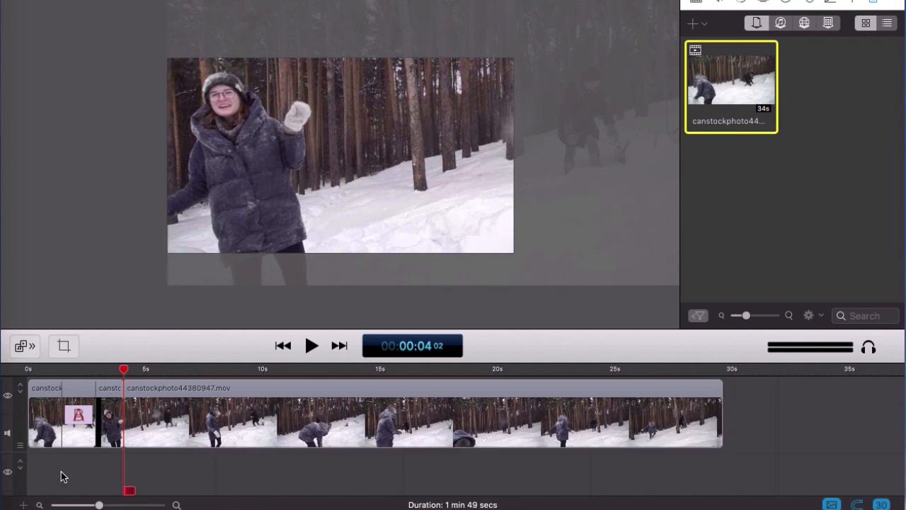
Play the sequence repeatedly from about 0.8 seconds to judge the switch from the wide to the closer framing.
{"action": "left_click", "coordinate": [46, 370]}
{"action": "key", "text": "space"}
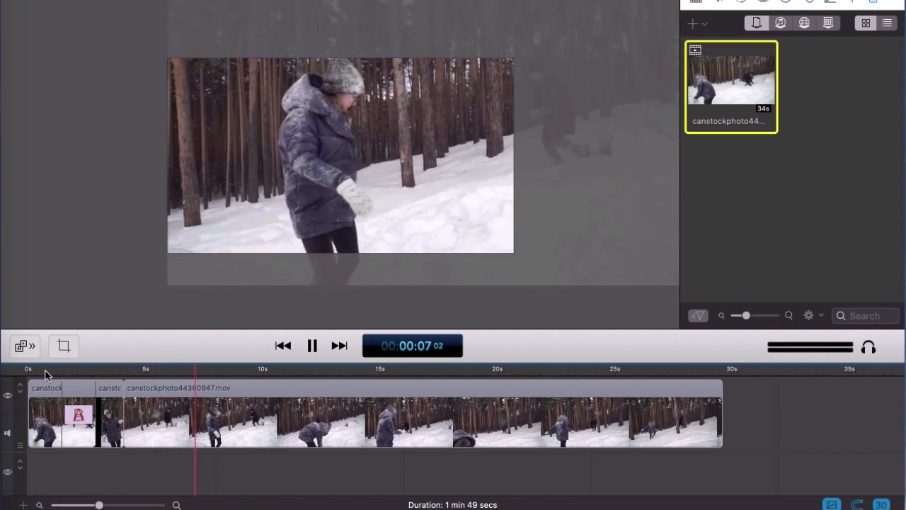
{"action": "left_click", "coordinate": [47, 370]}
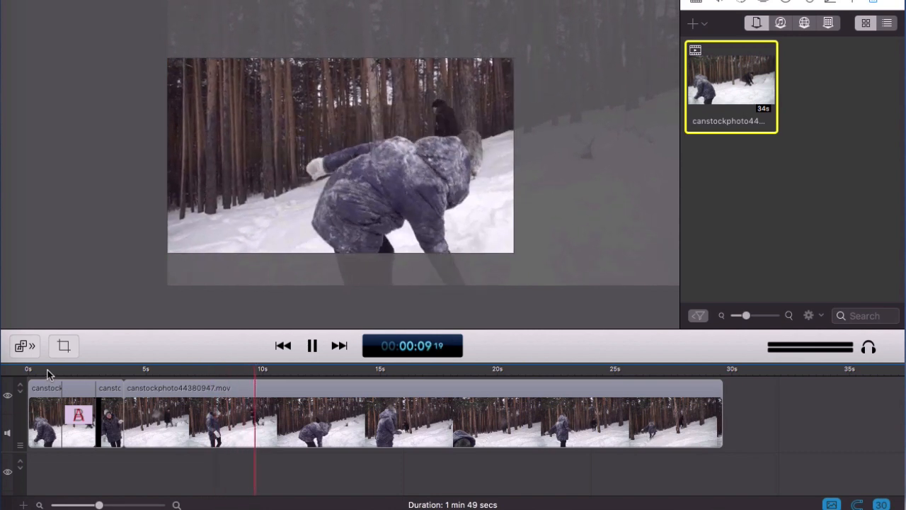
{"action": "key", "text": "space"}
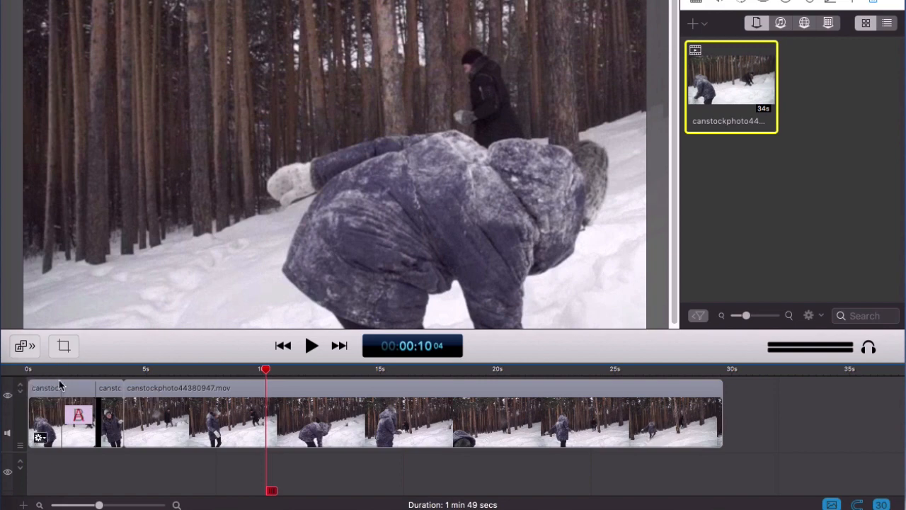
{"action": "left_click", "coordinate": [49, 377]}
{"action": "key", "text": "space"}
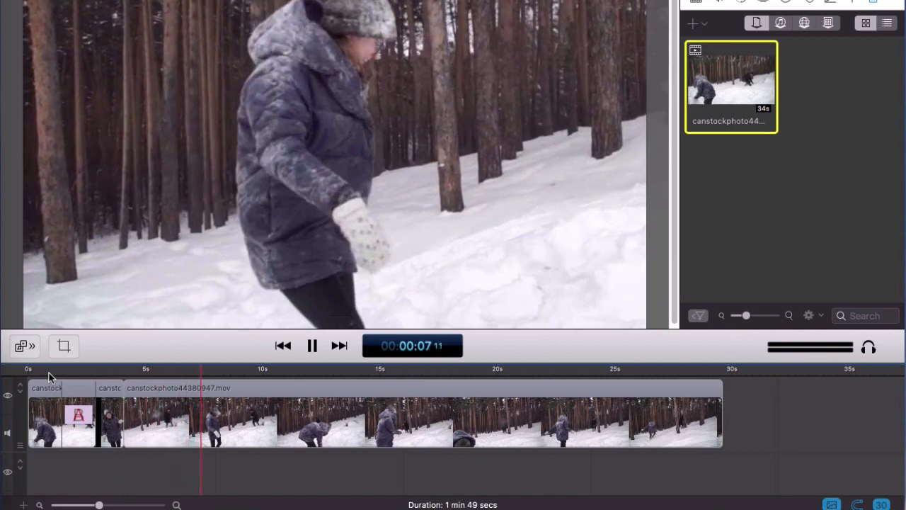
{"action": "key", "text": "space"}
{"action": "key", "text": "super+minus"}
{"action": "key", "text": "super+minus"}
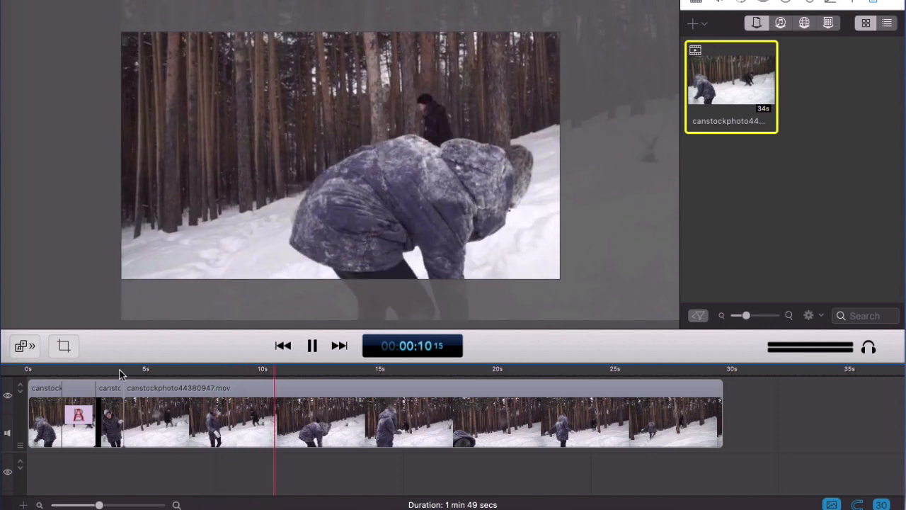
Cut the enlarged clip's opening section up to 00:00:15;07 and move the remainder against the wide shot to close the gap.
{"action": "left_click", "coordinate": [121, 372]}
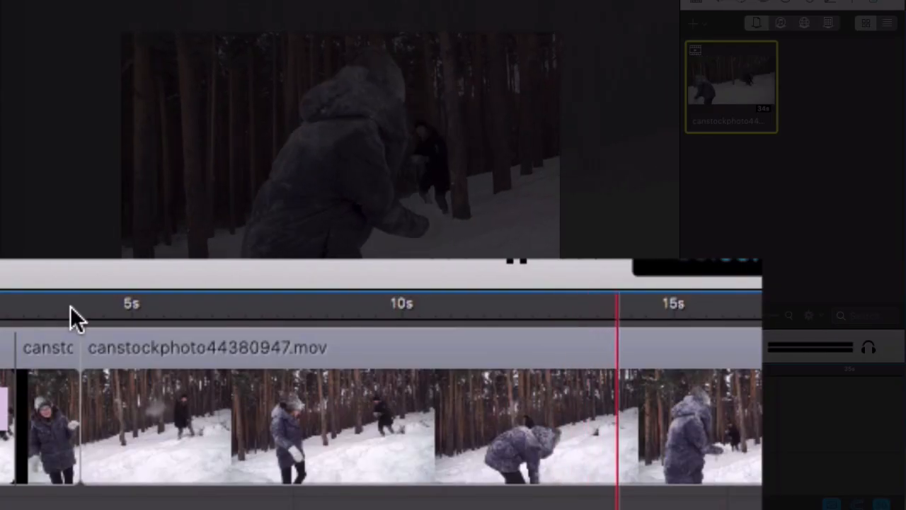
{"action": "key", "text": "space"}
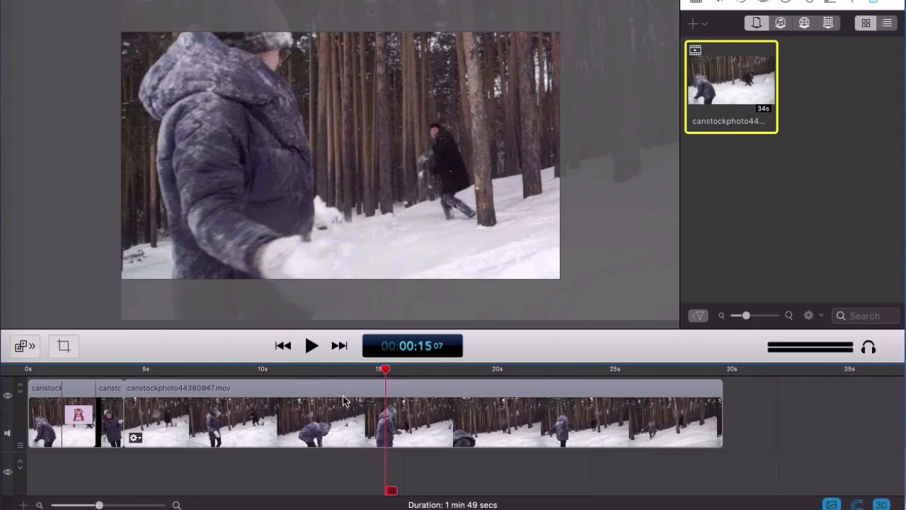
{"action": "left_click", "coordinate": [343, 401]}
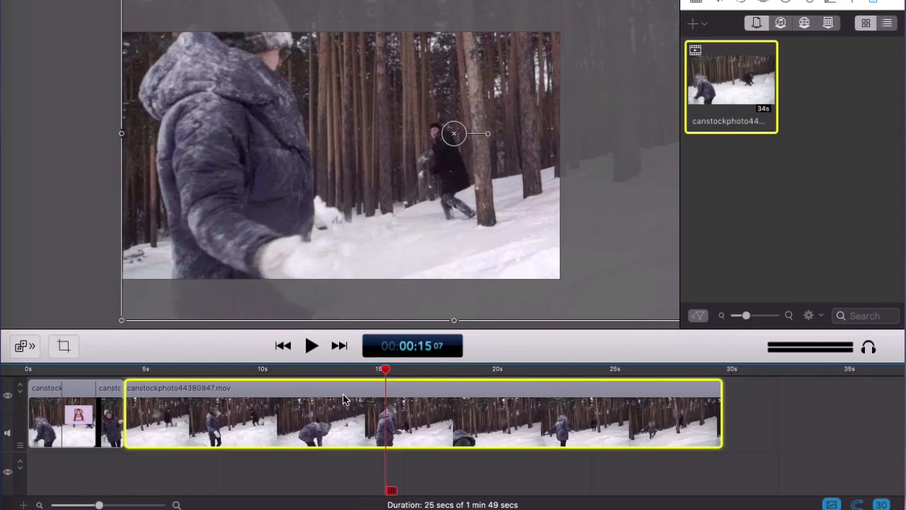
{"action": "key", "text": "t"}
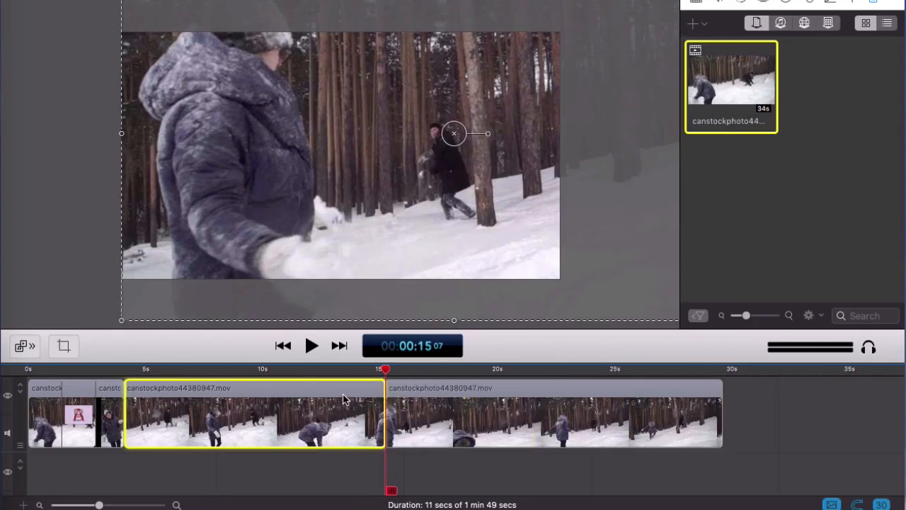
{"action": "key", "text": "Delete"}
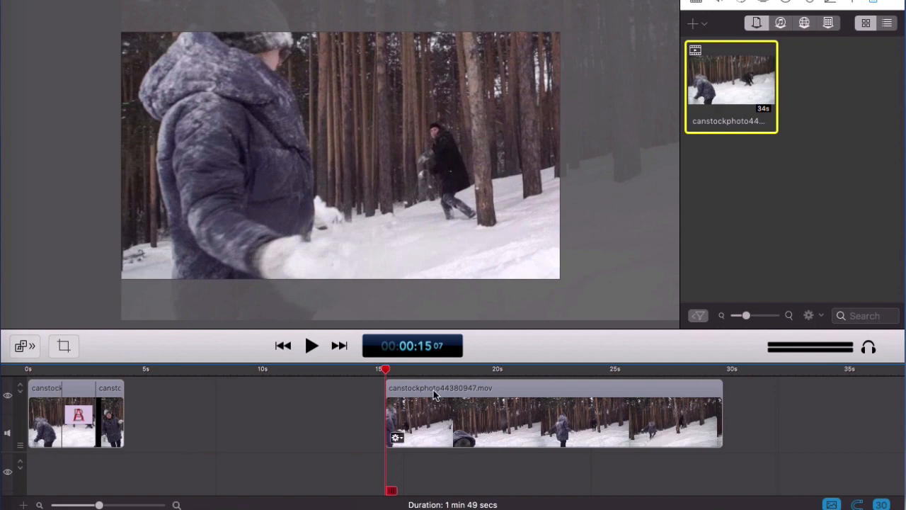
{"action": "left_click_drag", "start_coordinate": [434, 391], "coordinate": [171, 410]}
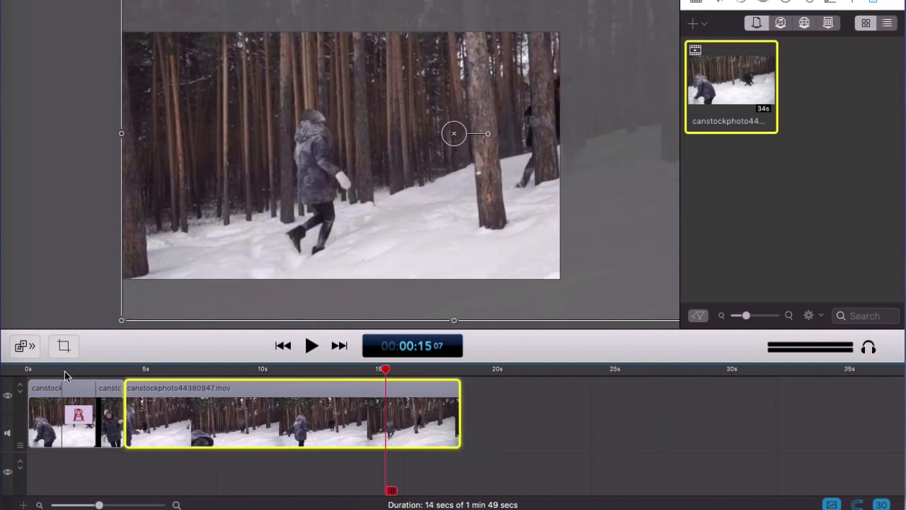
Play through the new wide-to-close jump from about 1.4 seconds and again from about 2.8 seconds.
{"action": "left_click", "coordinate": [60, 372]}
{"action": "key", "text": "space"}
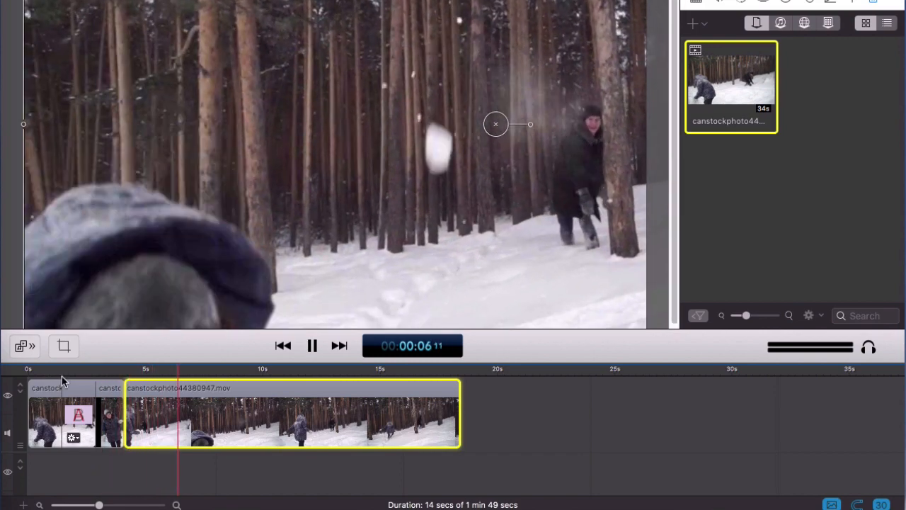
{"action": "left_click", "coordinate": [94, 368]}
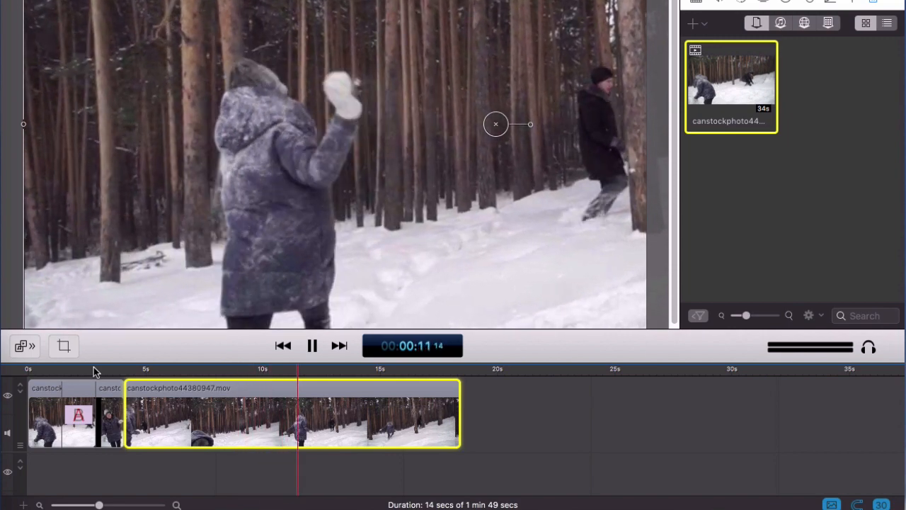
Play the enlarged clip from about 4.5 seconds and split it at 00:00:08;22.
{"action": "left_click", "coordinate": [134, 369]}
{"action": "key", "text": "space"}
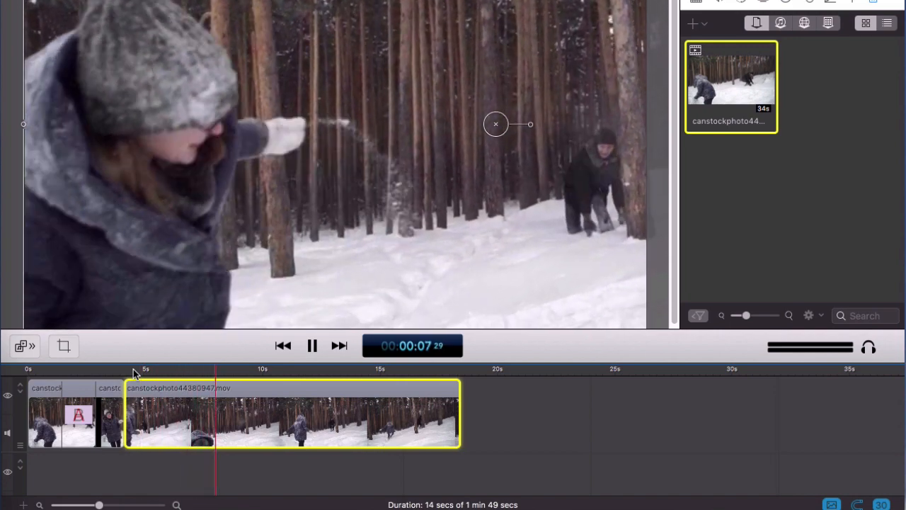
{"action": "key", "text": "space"}
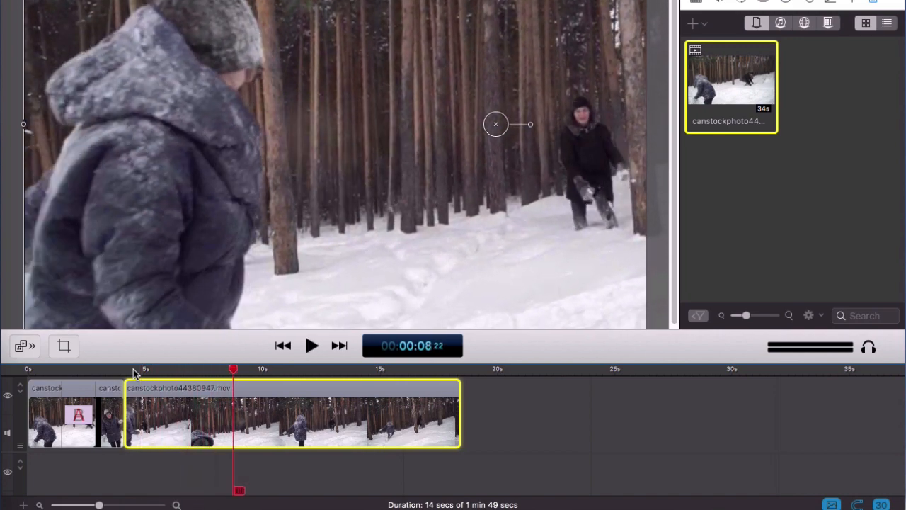
{"action": "key", "text": "super+b"}
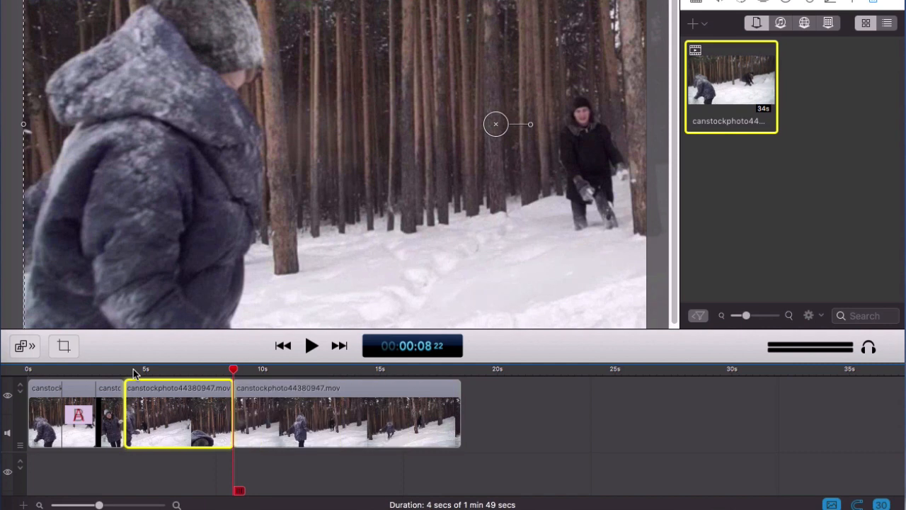
Remove the section between 00:00:08;22 and 00:00:11;20 from the last clip and close the gap.
{"action": "key", "text": "space"}
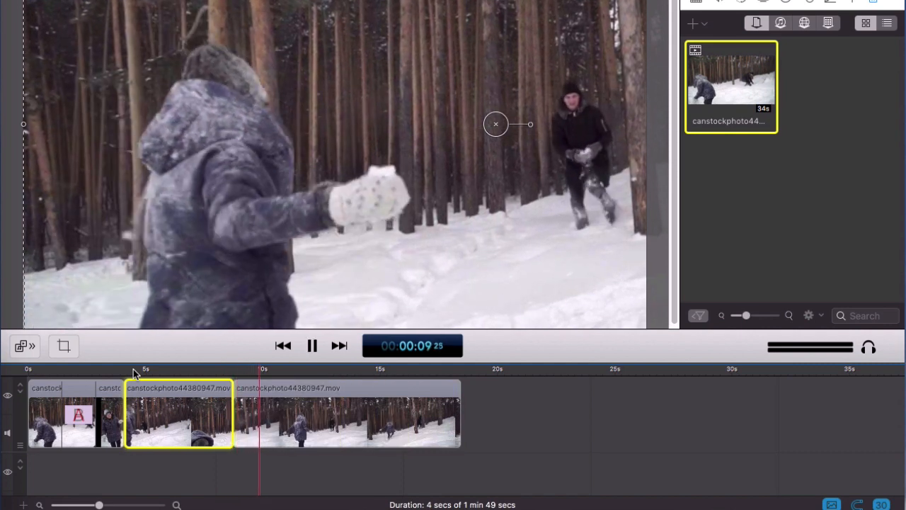
{"action": "key", "text": "space"}
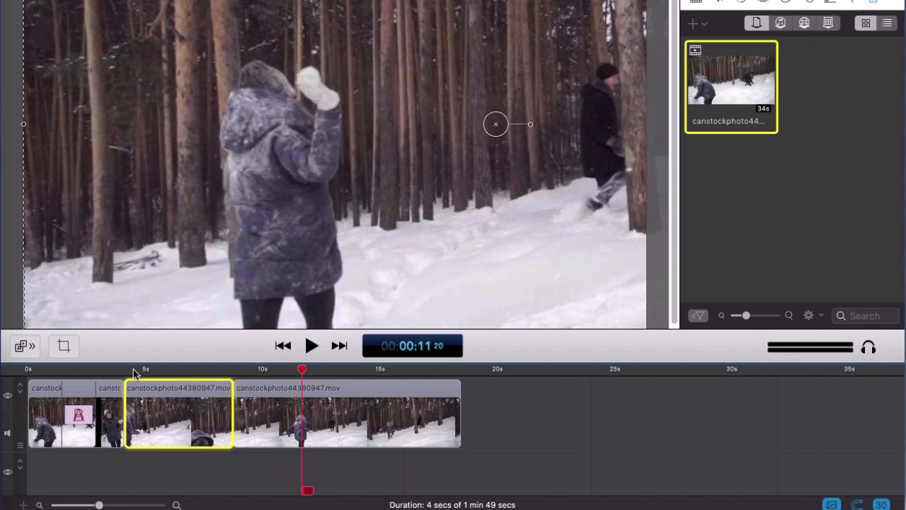
{"action": "left_click", "coordinate": [373, 407]}
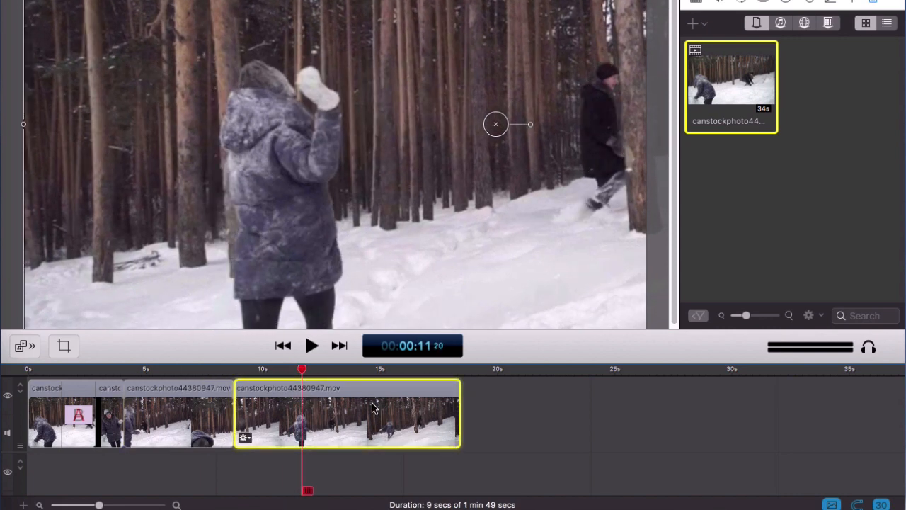
{"action": "key", "text": "super+b"}
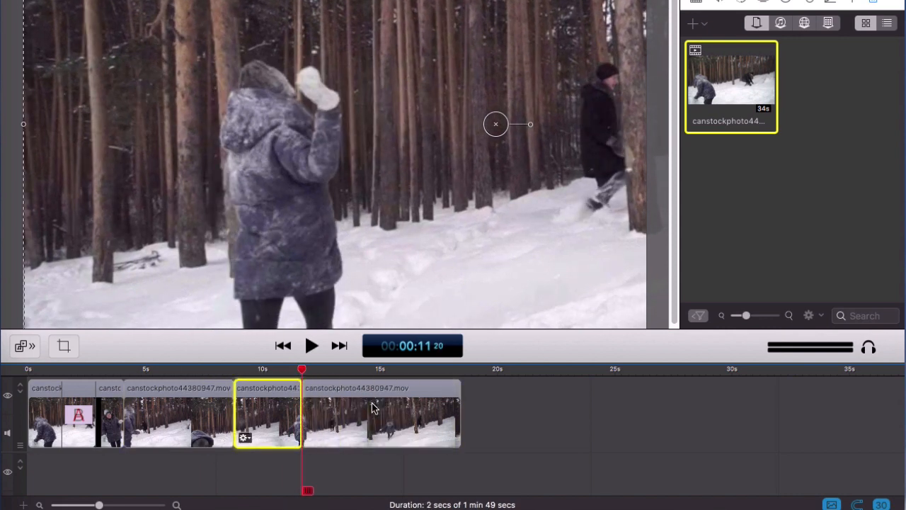
{"action": "key", "text": "Delete"}
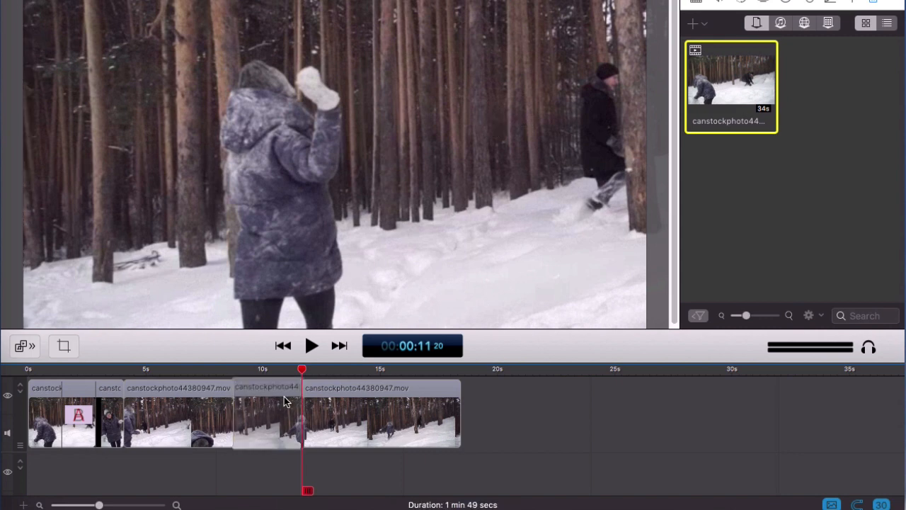
{"action": "left_click_drag", "start_coordinate": [353, 383], "coordinate": [286, 388]}
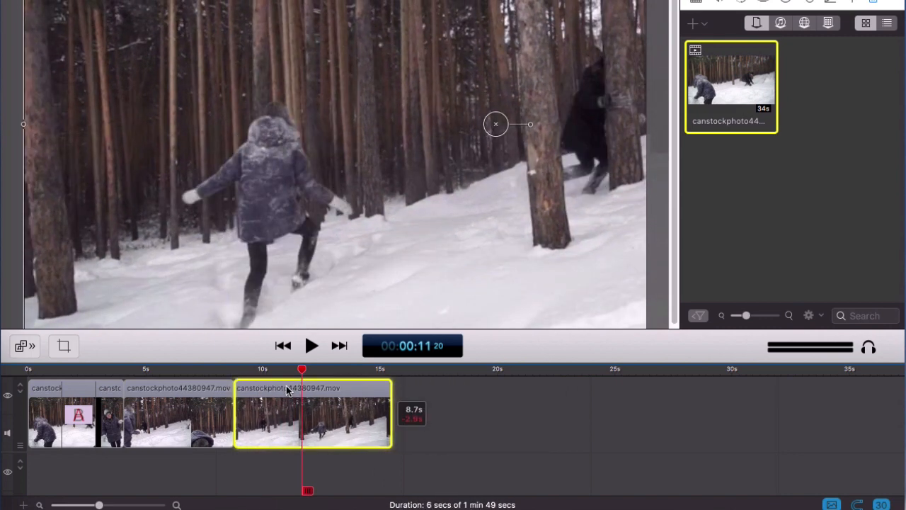
Play across the new jump from about 7.3 seconds and split the last clip at 00:00:12;07.
{"action": "left_click", "coordinate": [199, 369]}
{"action": "key", "text": "space"}
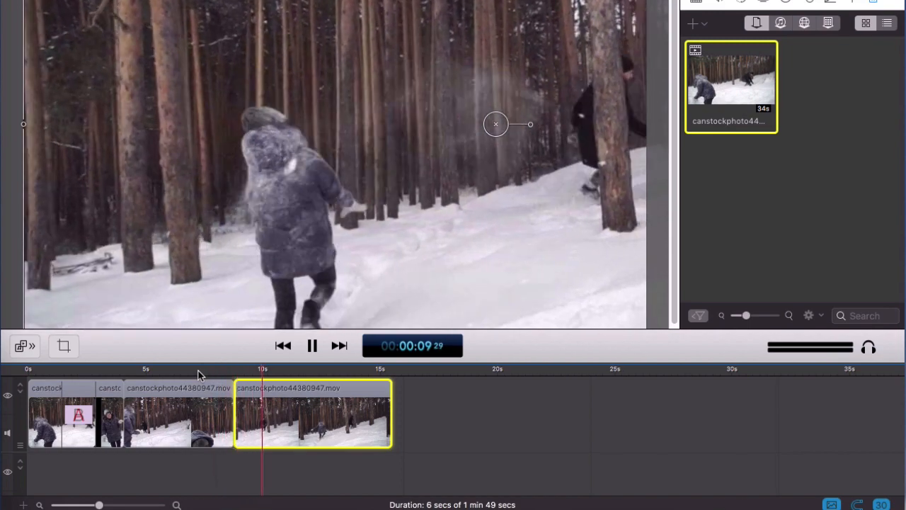
{"action": "key", "text": "space"}
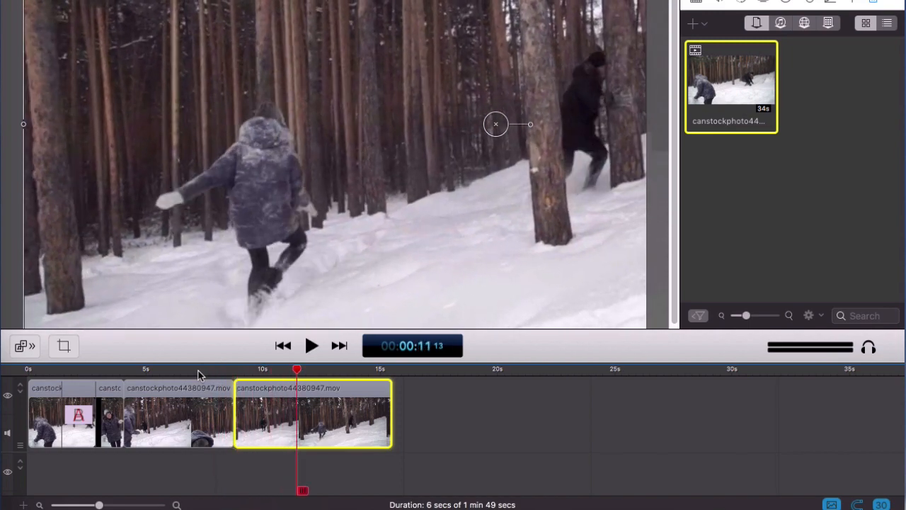
{"action": "key", "text": "space"}
{"action": "key", "text": "space"}
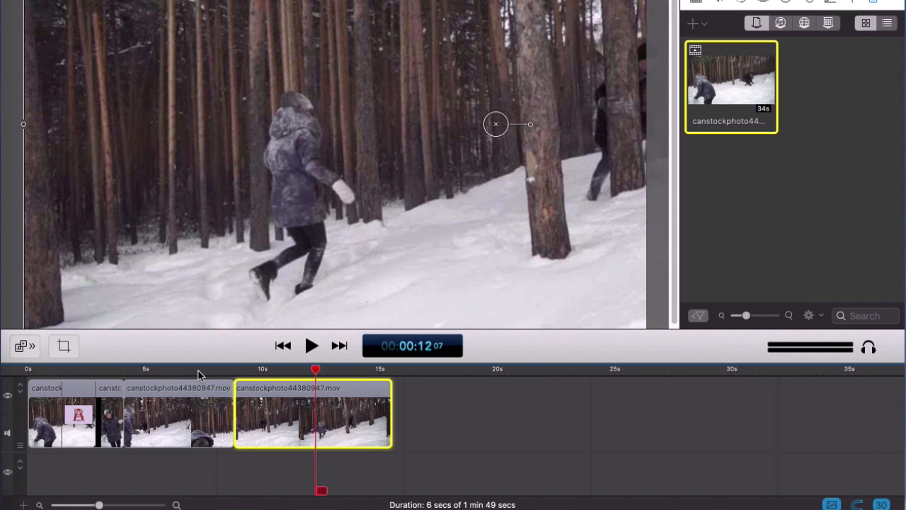
{"action": "key", "text": "t"}
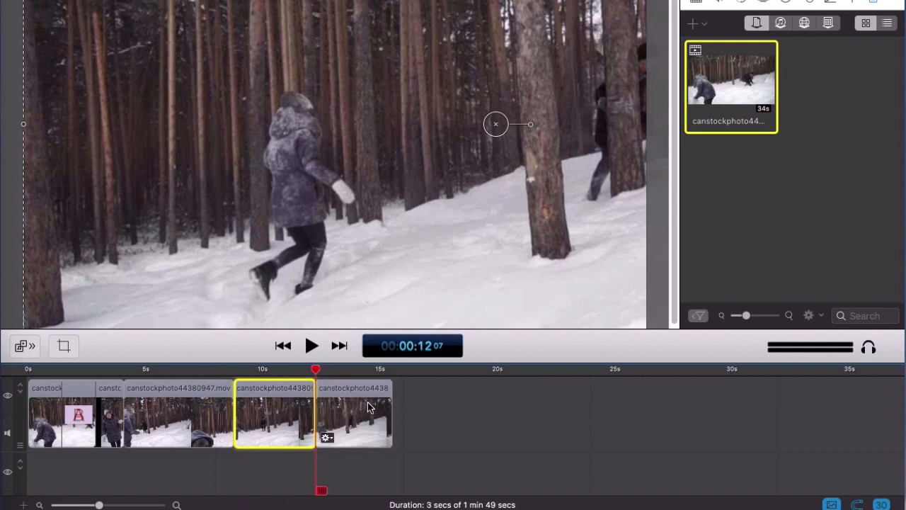
{"action": "left_click", "coordinate": [506, 416]}
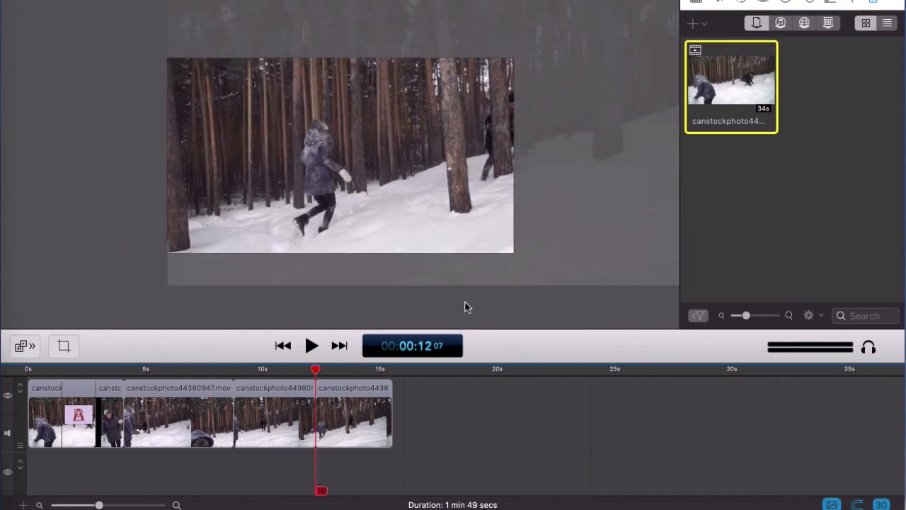
Enlarge the last clip on the canvas and shift it so the walking woman and the man behind the trees fill the frame.
{"action": "left_click", "coordinate": [453, 176]}
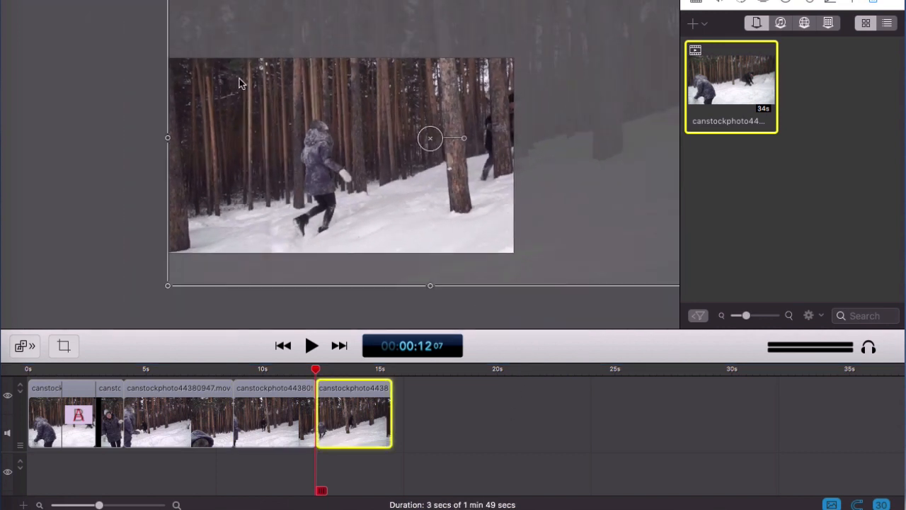
{"action": "left_click_drag", "start_coordinate": [168, 1], "coordinate": [47, 0]}
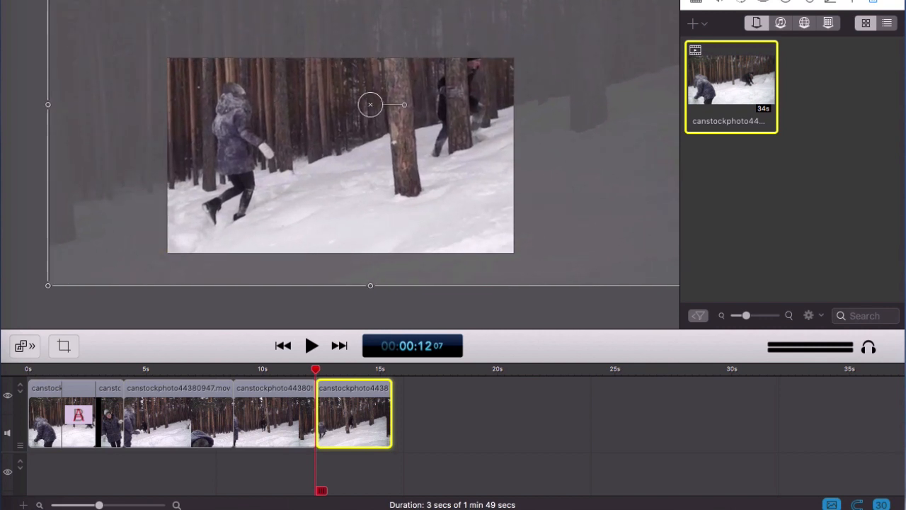
{"action": "left_click_drag", "start_coordinate": [224, 126], "coordinate": [211, 157]}
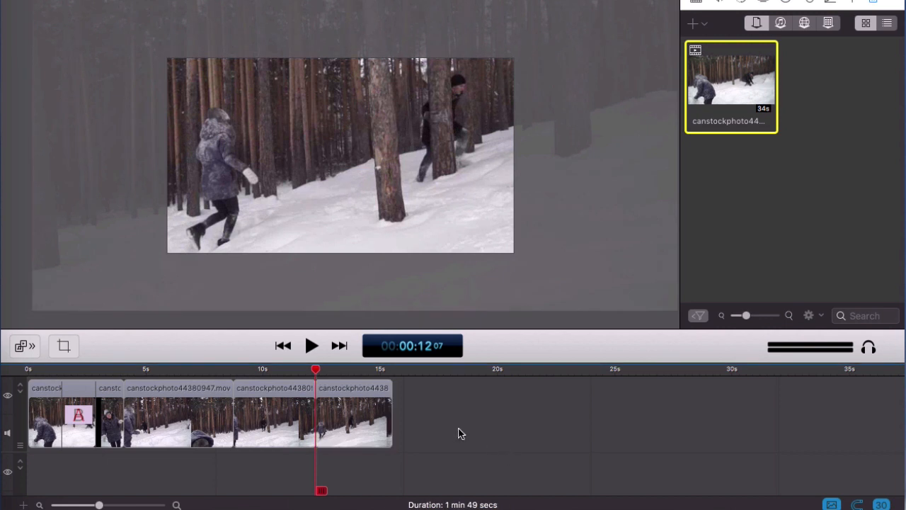
Play the whole edited sequence from the start to about 15 seconds to review all the jumps.
{"action": "left_click", "coordinate": [30, 370]}
{"action": "key", "text": "space"}
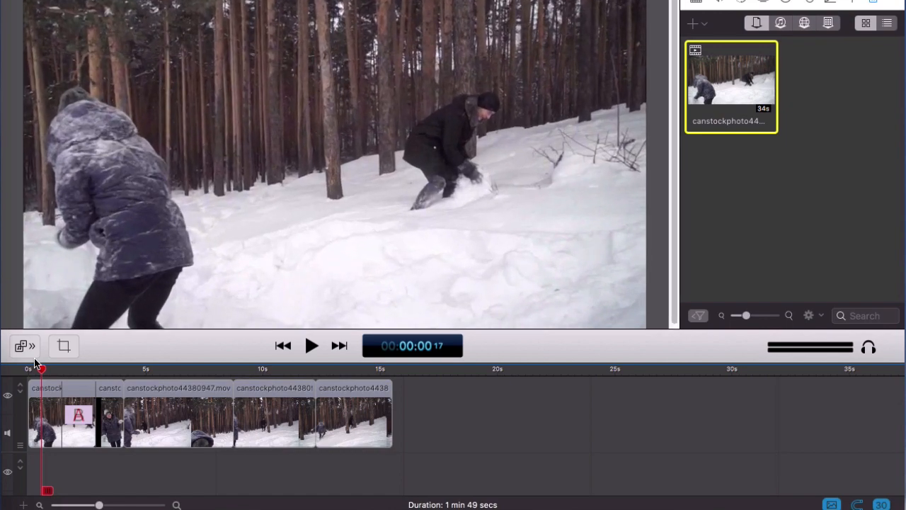
{"action": "key", "text": "space"}
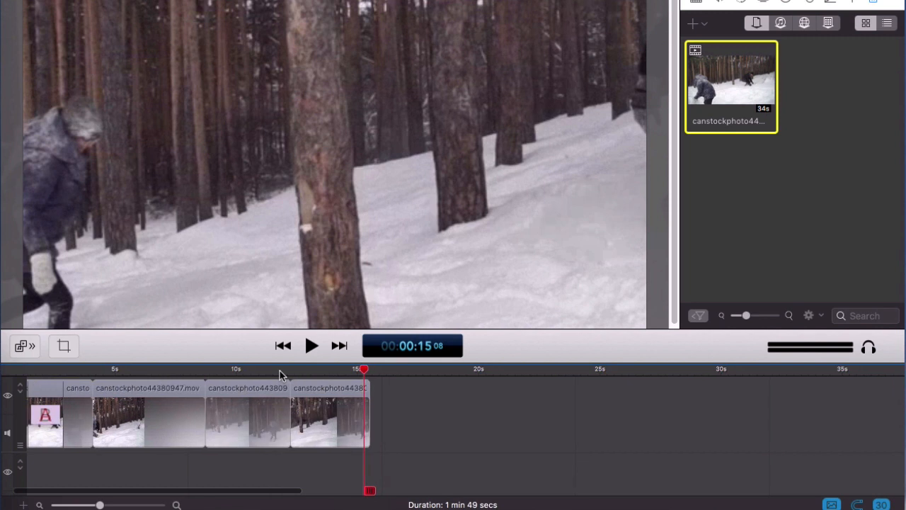
Enlarge the timeline scale and move the playhead just past the last clip's end, to 00:00:15;19, to check the edit's length.
{"action": "scroll", "coordinate": [280, 370], "scroll_direction": "left", "scroll_amount": 3}
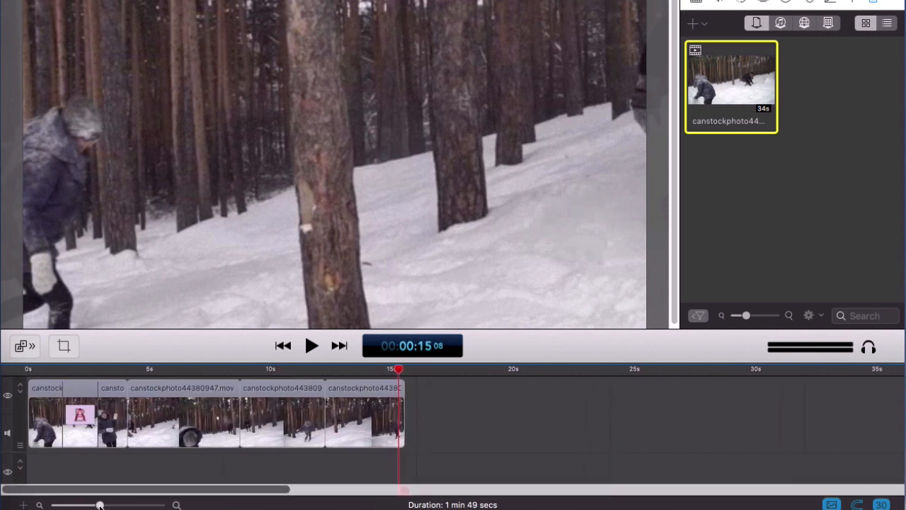
{"action": "left_click_drag", "start_coordinate": [100, 504], "coordinate": [115, 505]}
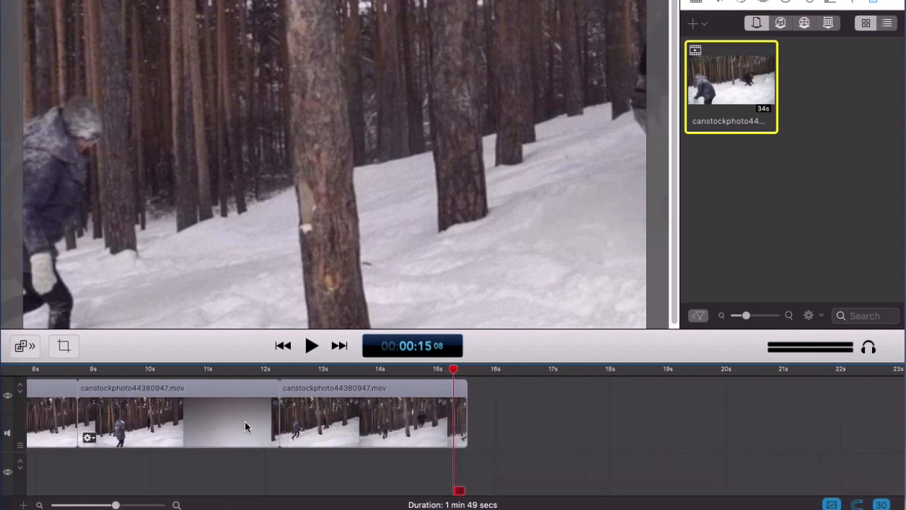
{"action": "scroll", "coordinate": [245, 427], "scroll_direction": "right", "scroll_amount": 5}
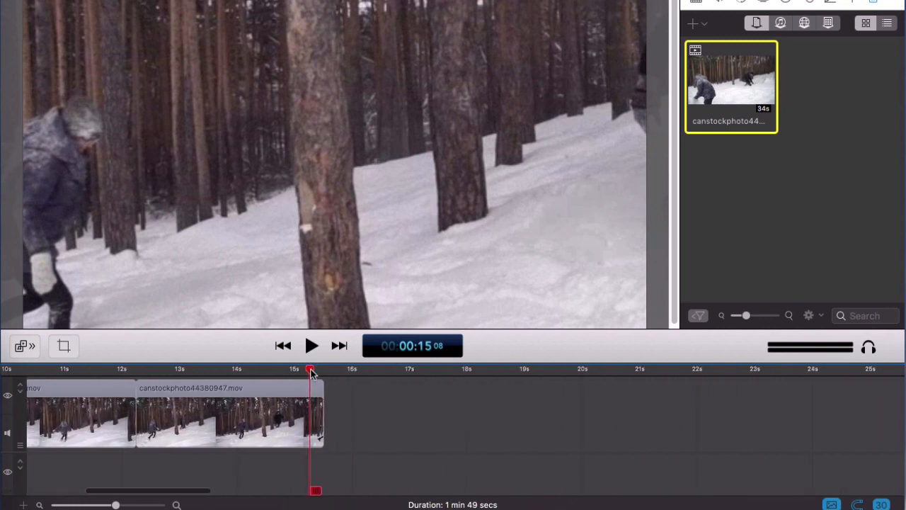
{"action": "left_click_drag", "start_coordinate": [312, 372], "coordinate": [319, 372]}
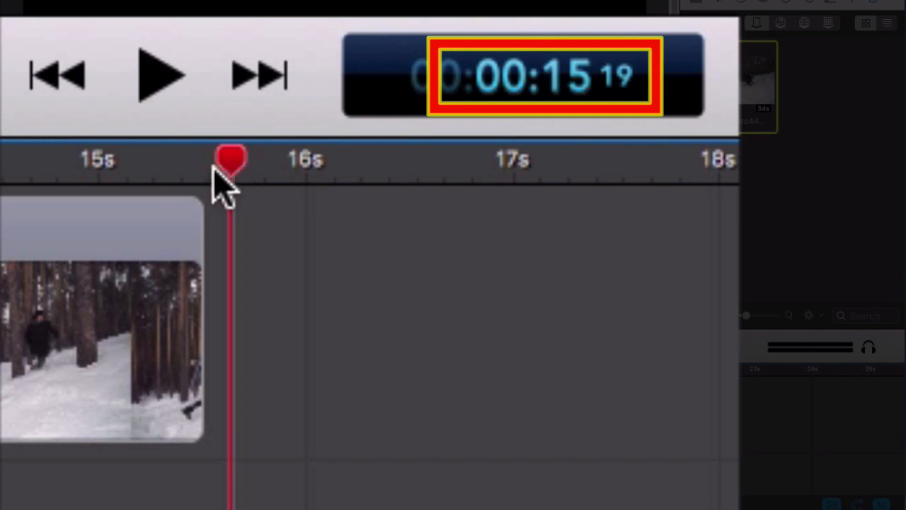